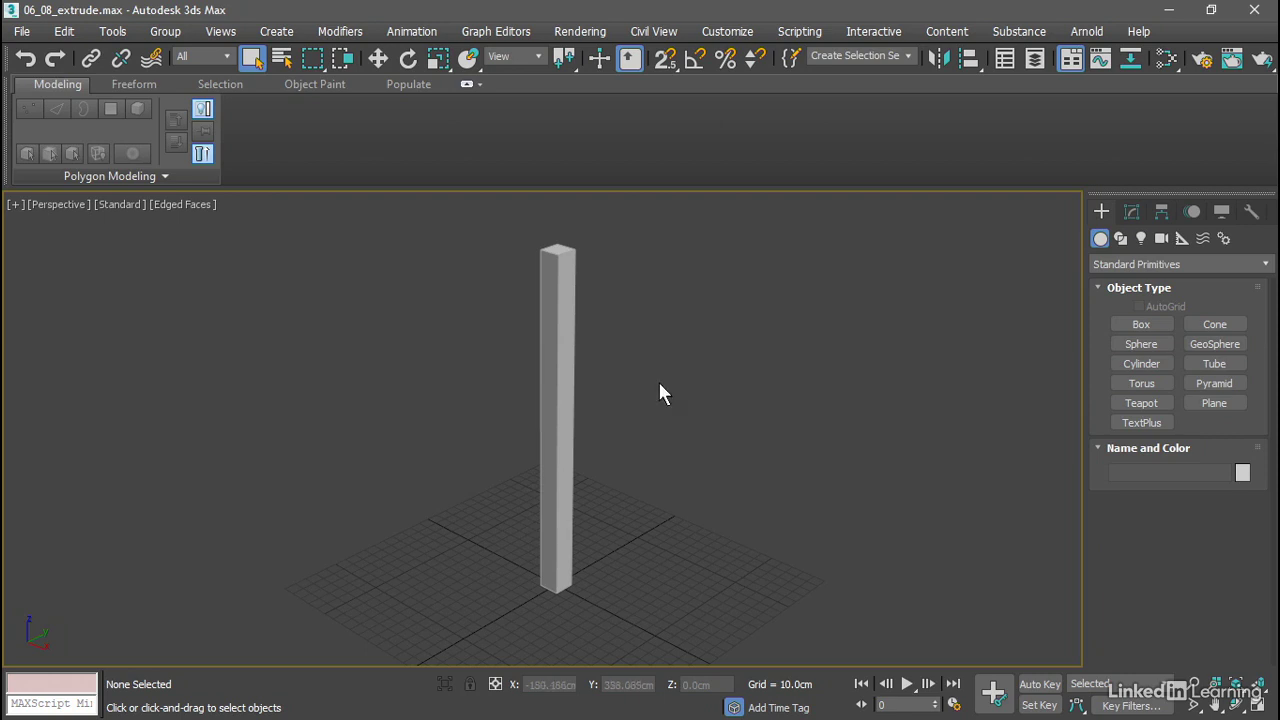
Step: Select the pergola column box and set its Height Segs to 3
left_click(551, 376)
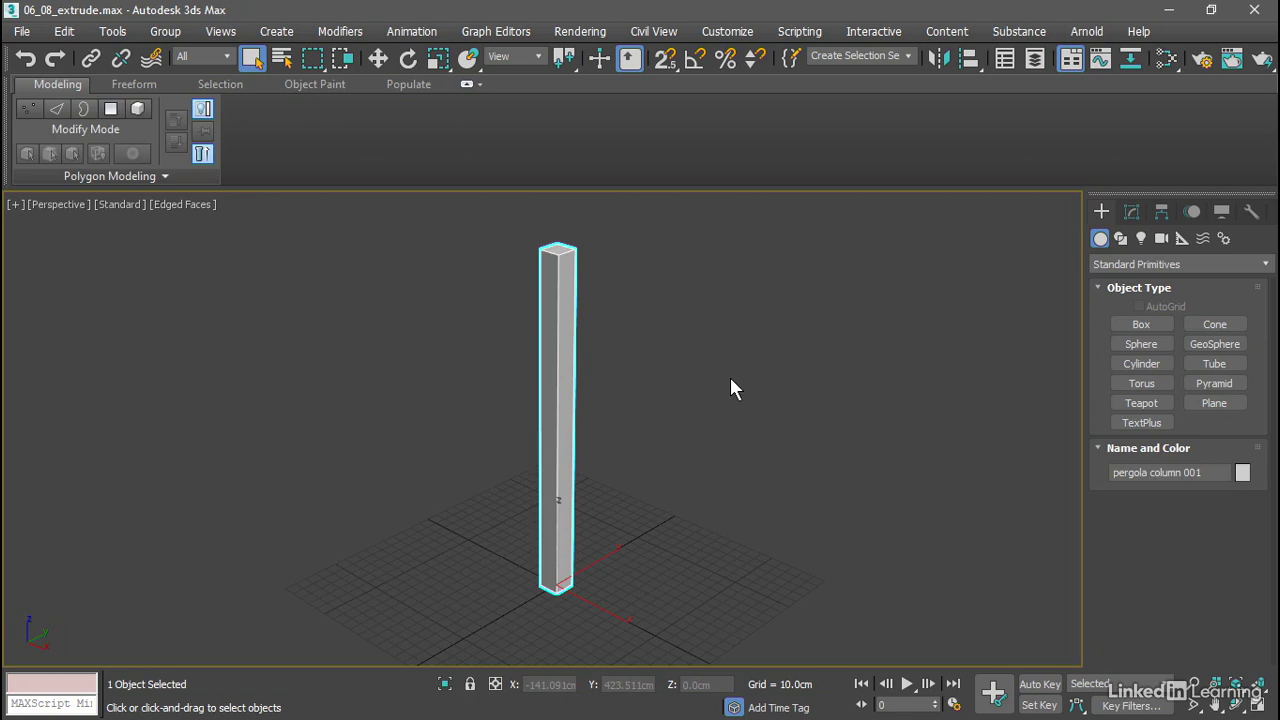
left_click(204, 110)
left_click(204, 110)
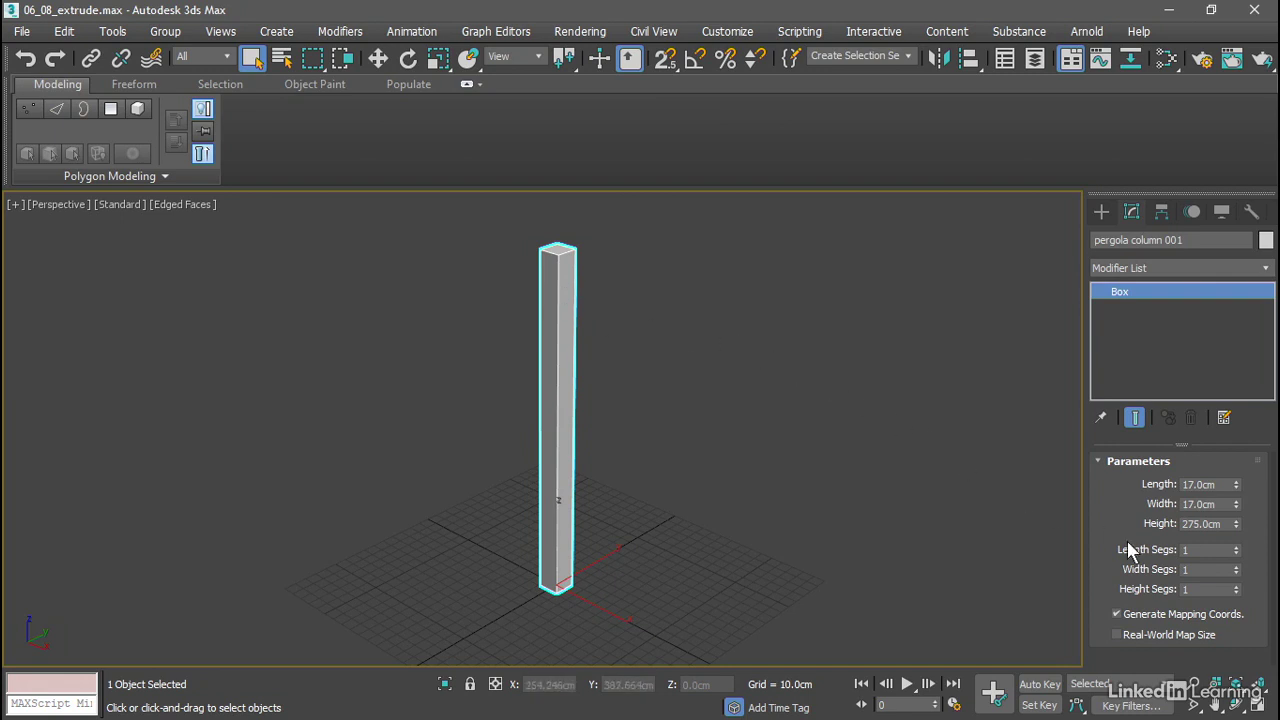
left_click(1237, 586)
left_click(1237, 586)
Step: Convert the column to an Editable Poly from the quad menu's Convert To options
right_click(692, 333)
mouse_move(748, 516)
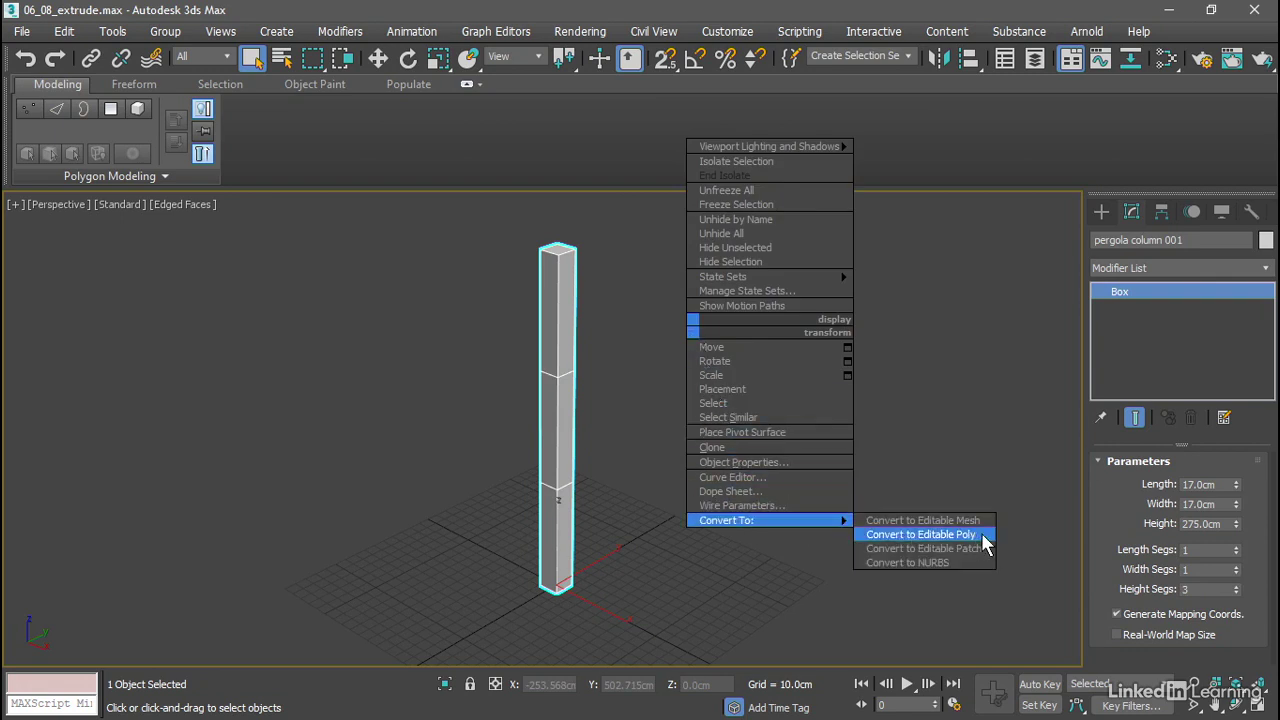
left_click(921, 534)
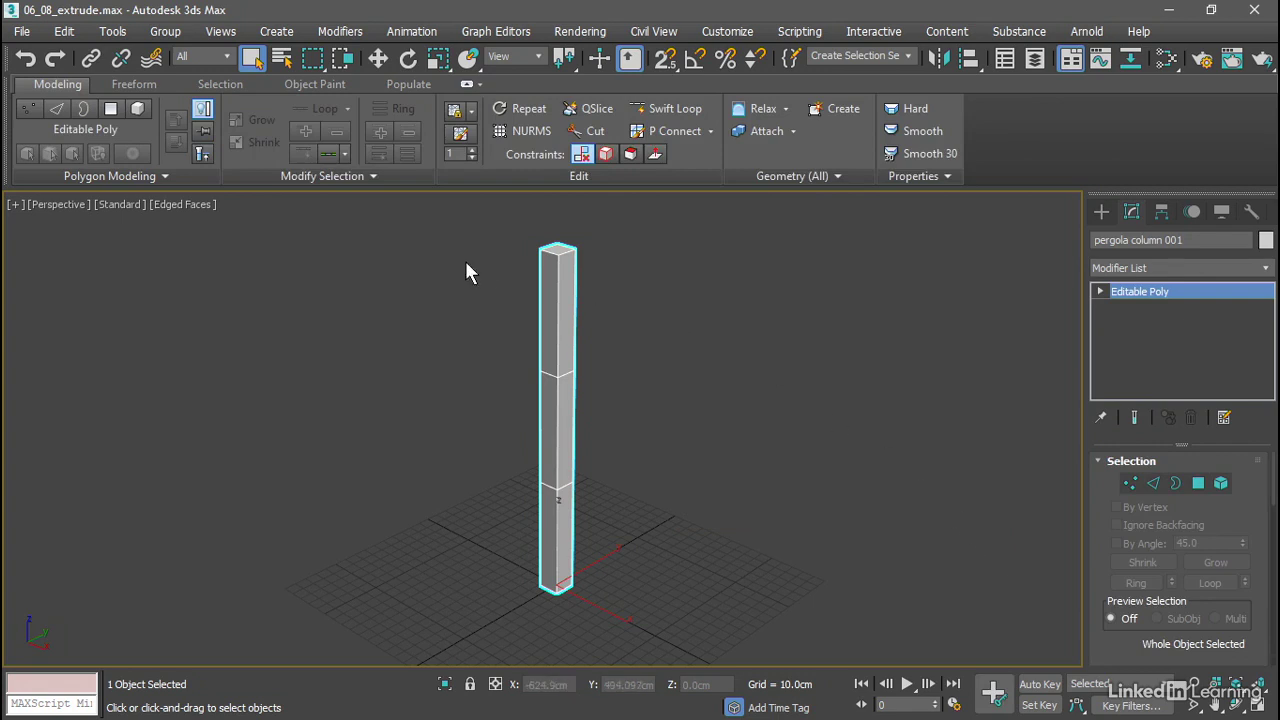
Step: Select the column's horizontal edge loop, frame it, and switch the view to wireframe
left_click(58, 109)
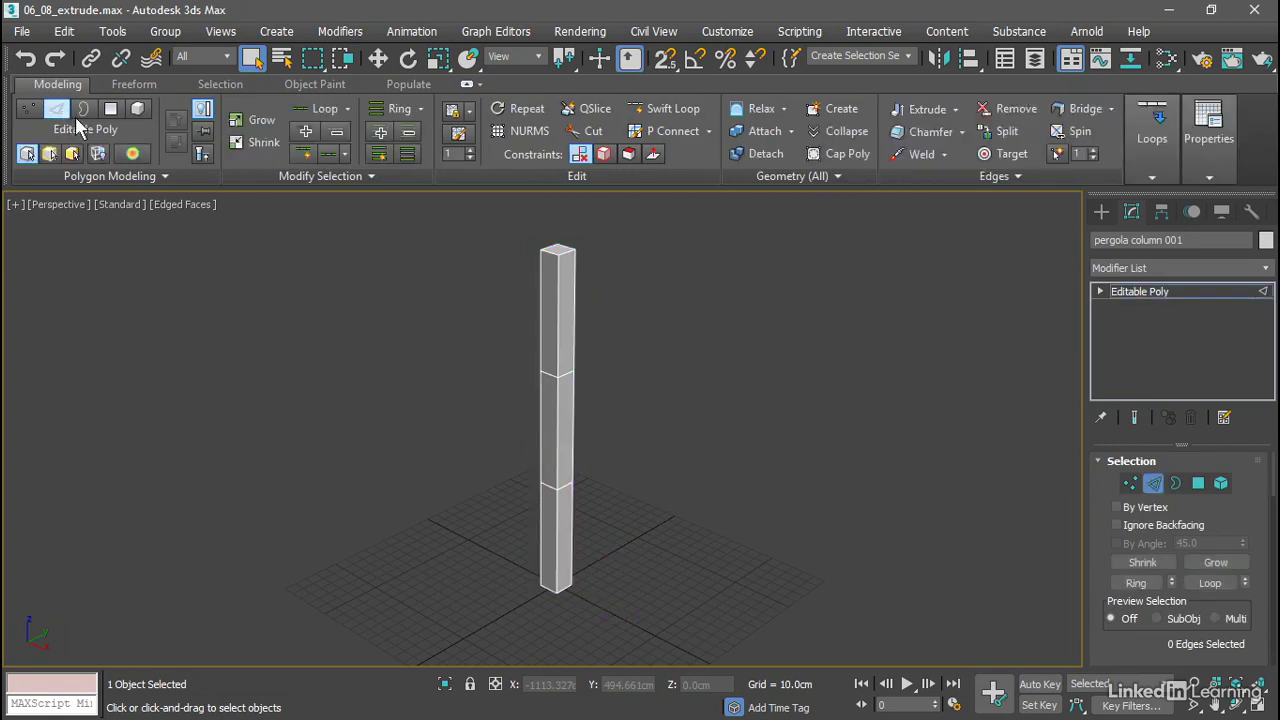
double_click(547, 374)
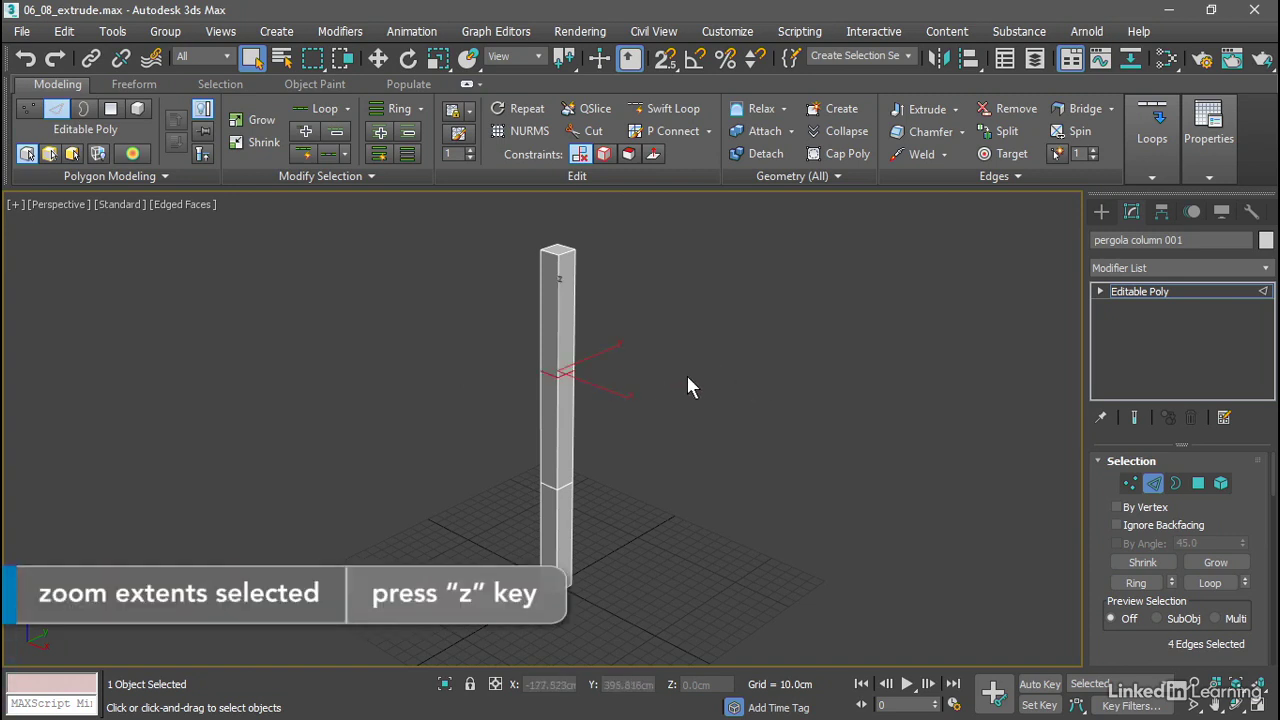
key("z")
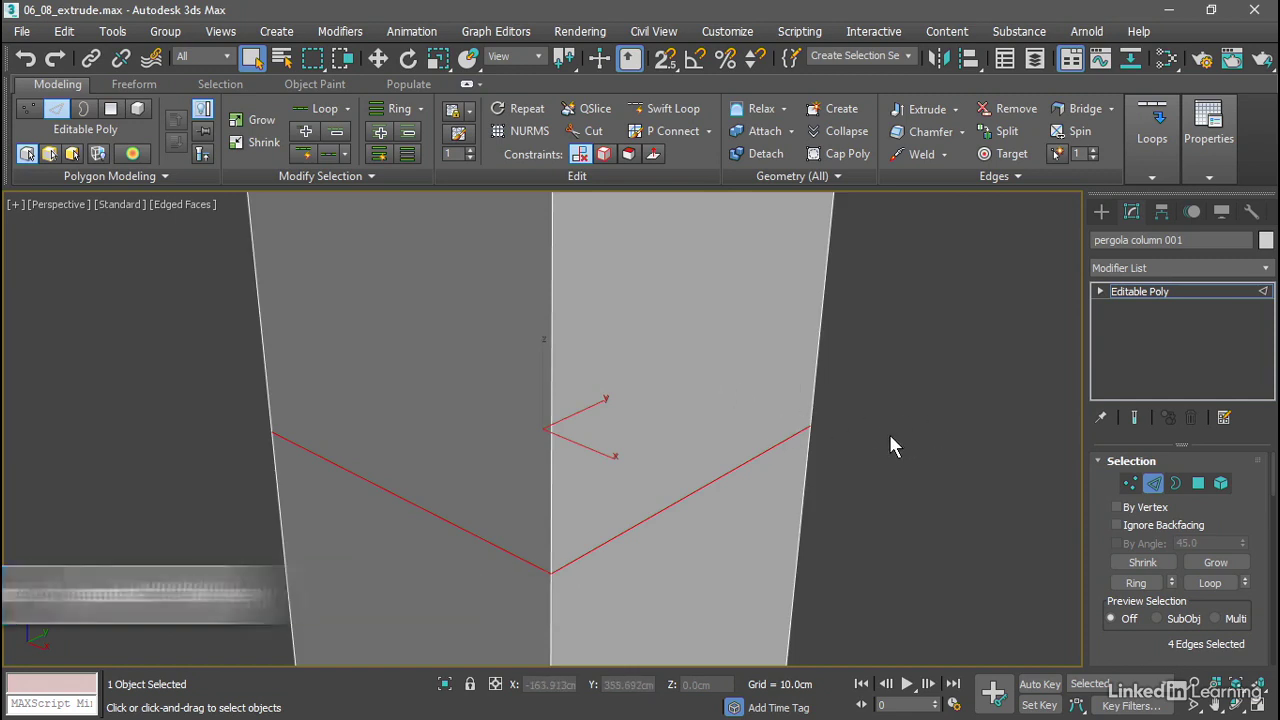
key("F3")
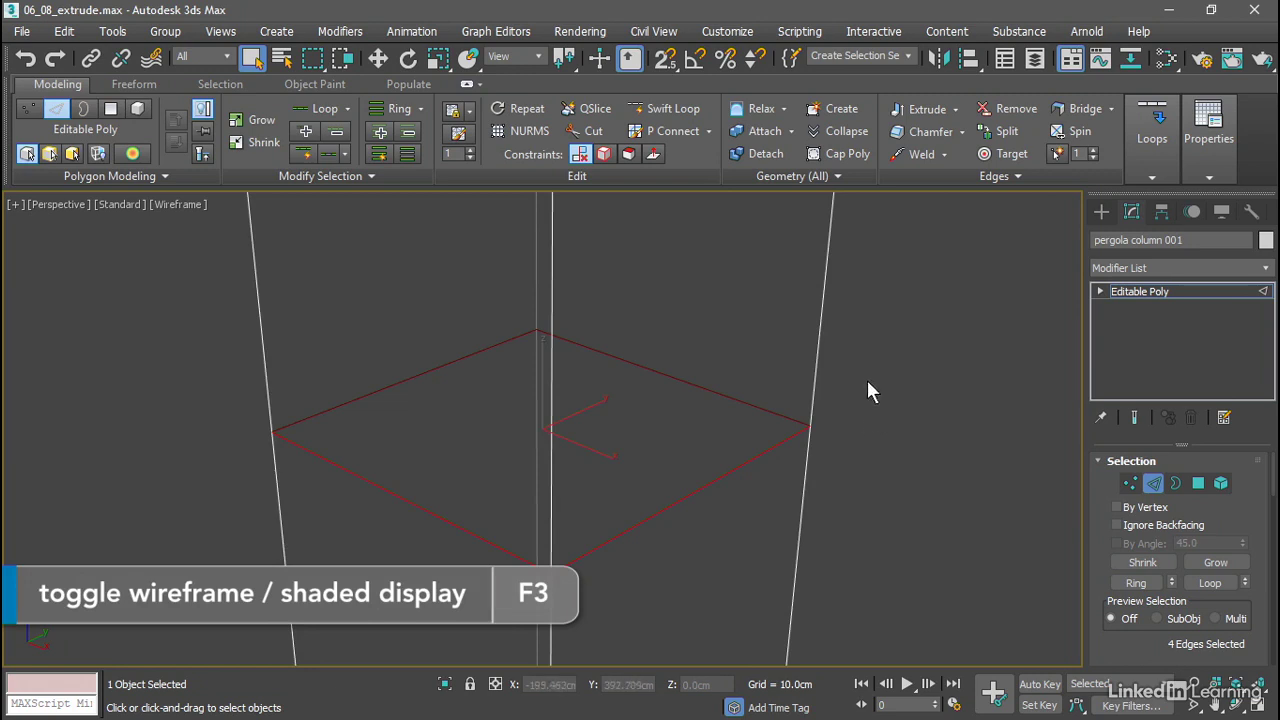
middle_click_drag(872, 360, 708, 403, "alt")
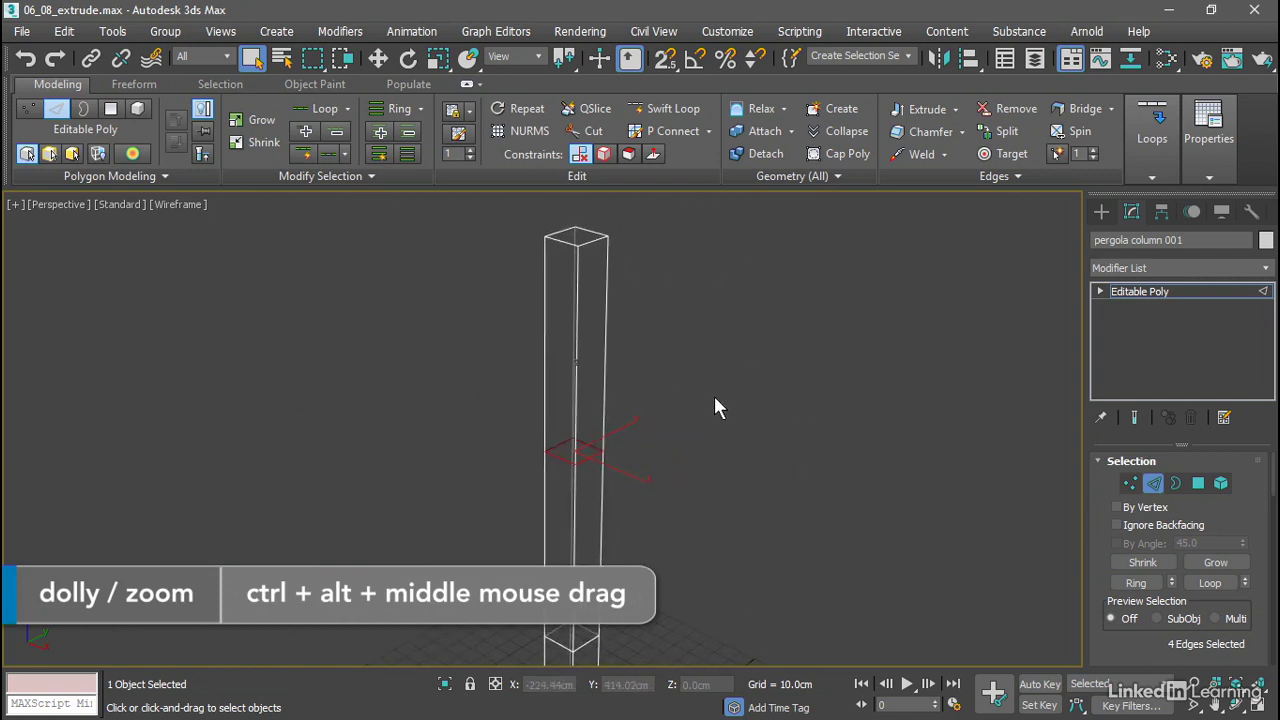
Step: Move the upper edge loop to a Z height of 265 cm
left_click(378, 58)
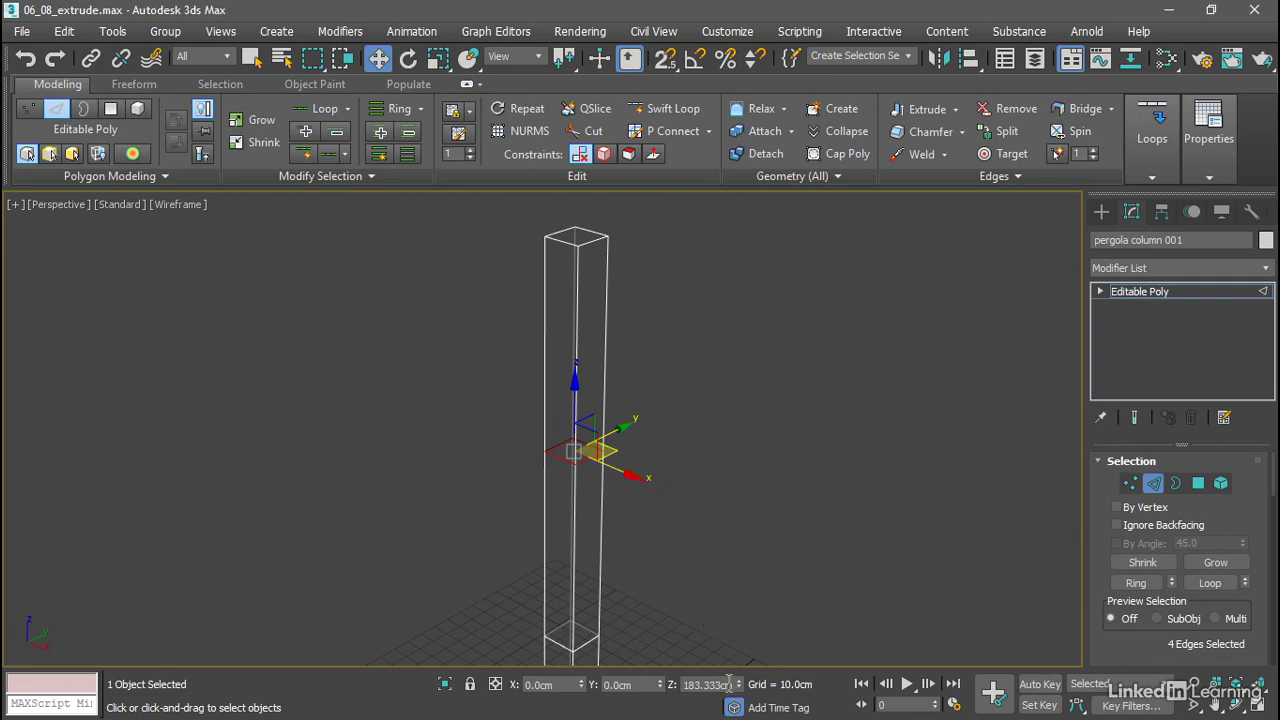
left_click_drag(739, 685, 739, 689)
double_click(685, 684)
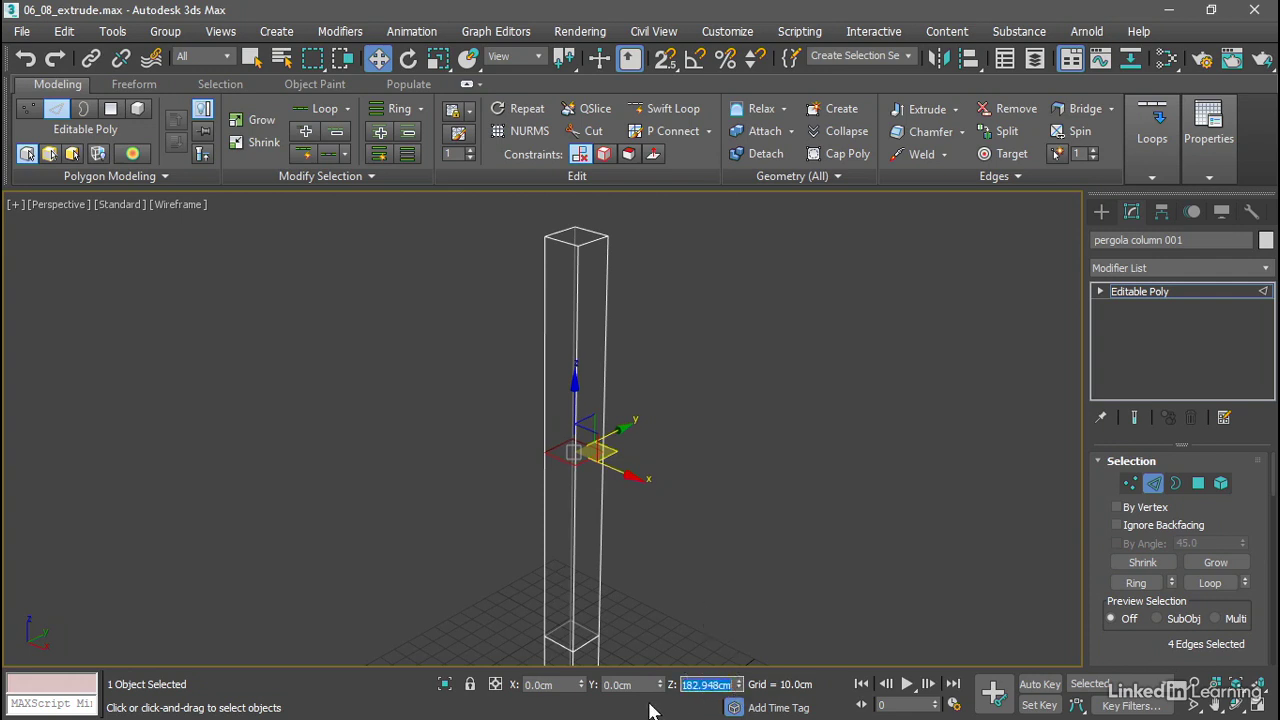
type("265")
key("Return")
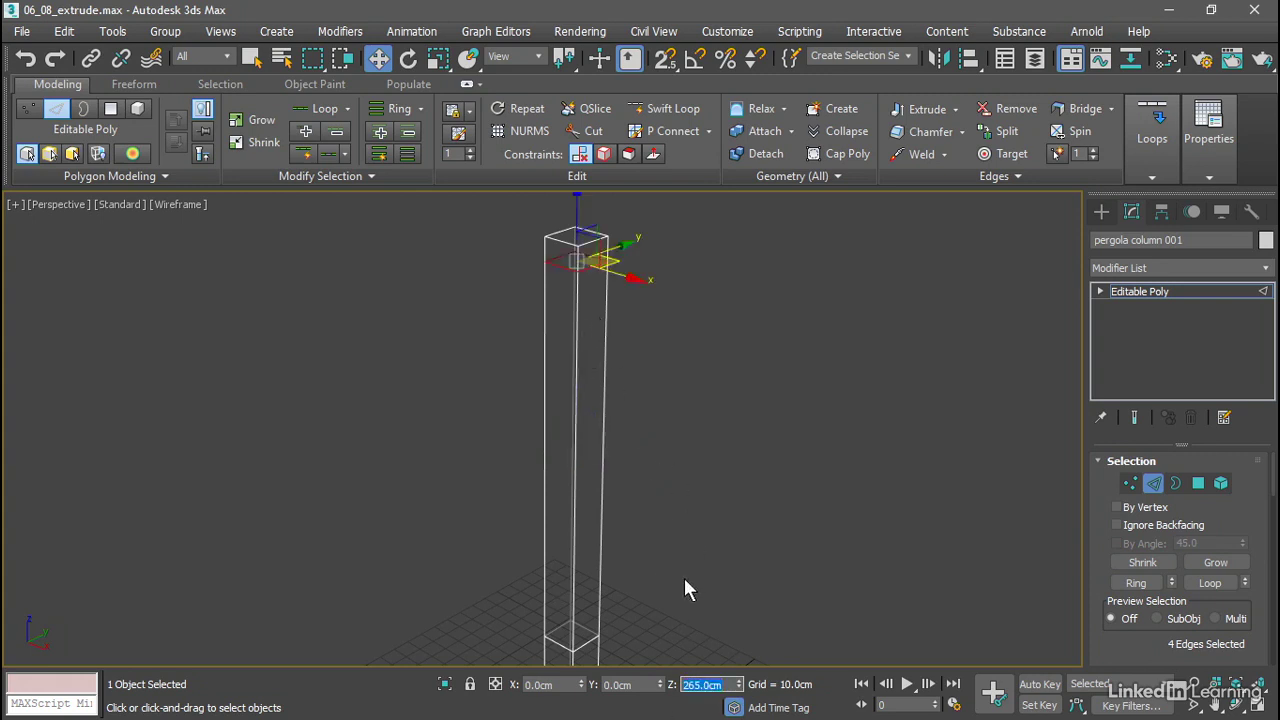
Step: Move the lower edge loop to a Z height of 42 cm
middle_click_drag(680, 611, 690, 375)
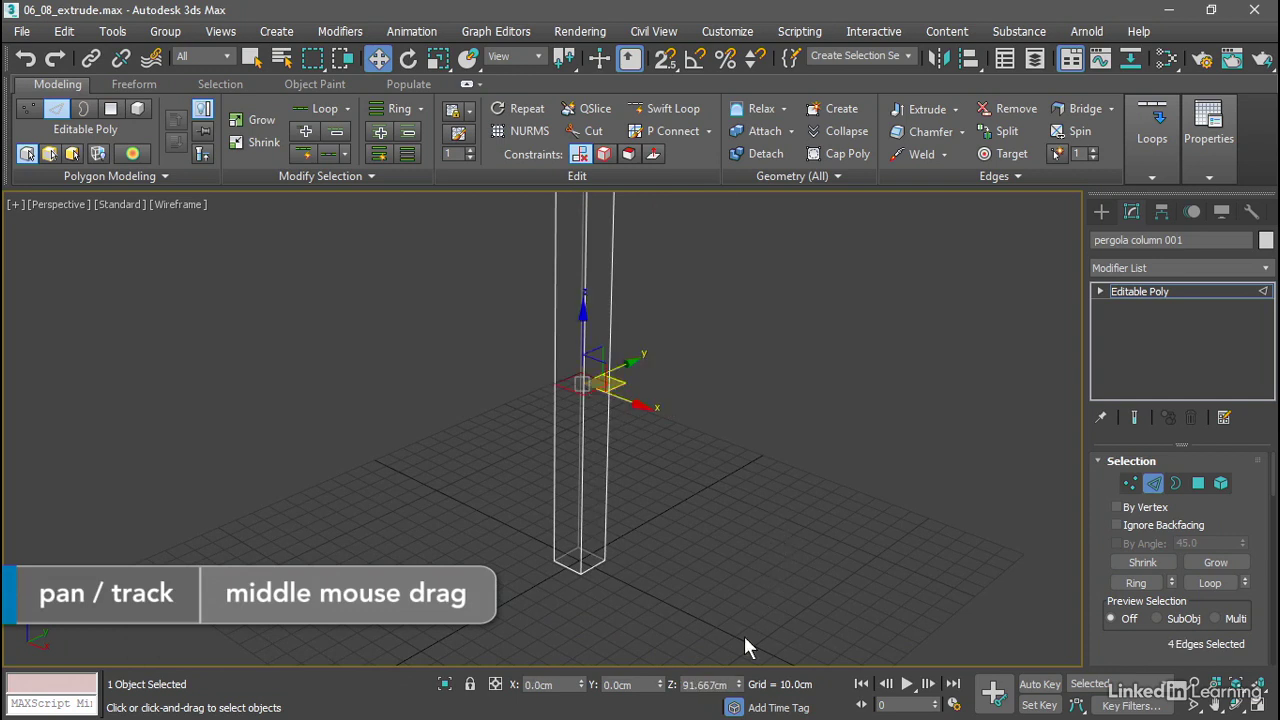
double_click(705, 684)
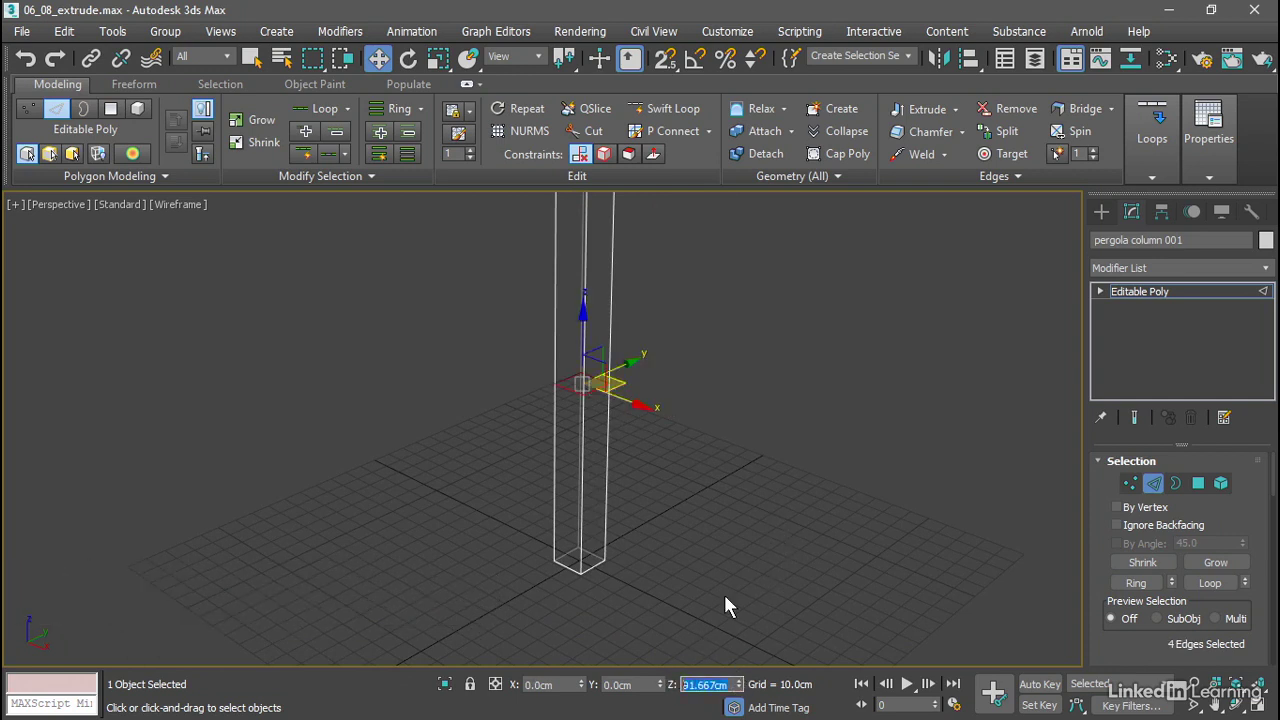
type("42")
key("Return")
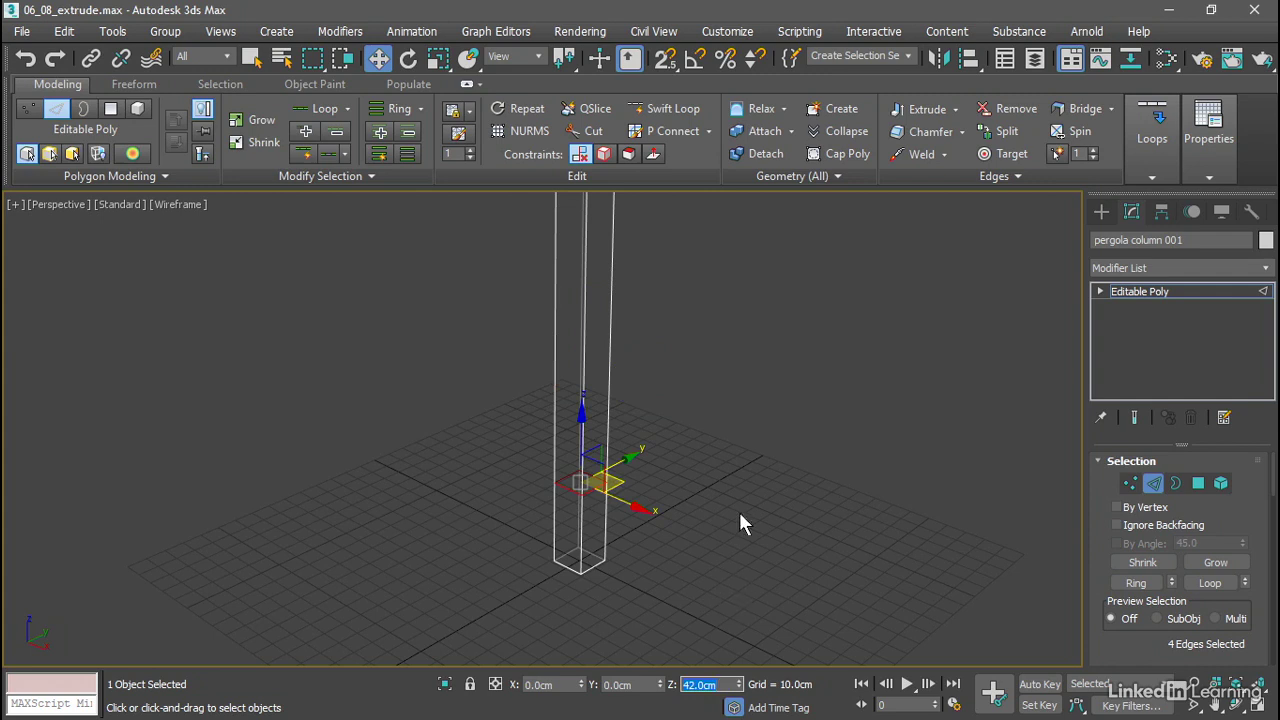
middle_click_drag(734, 343, 734, 586)
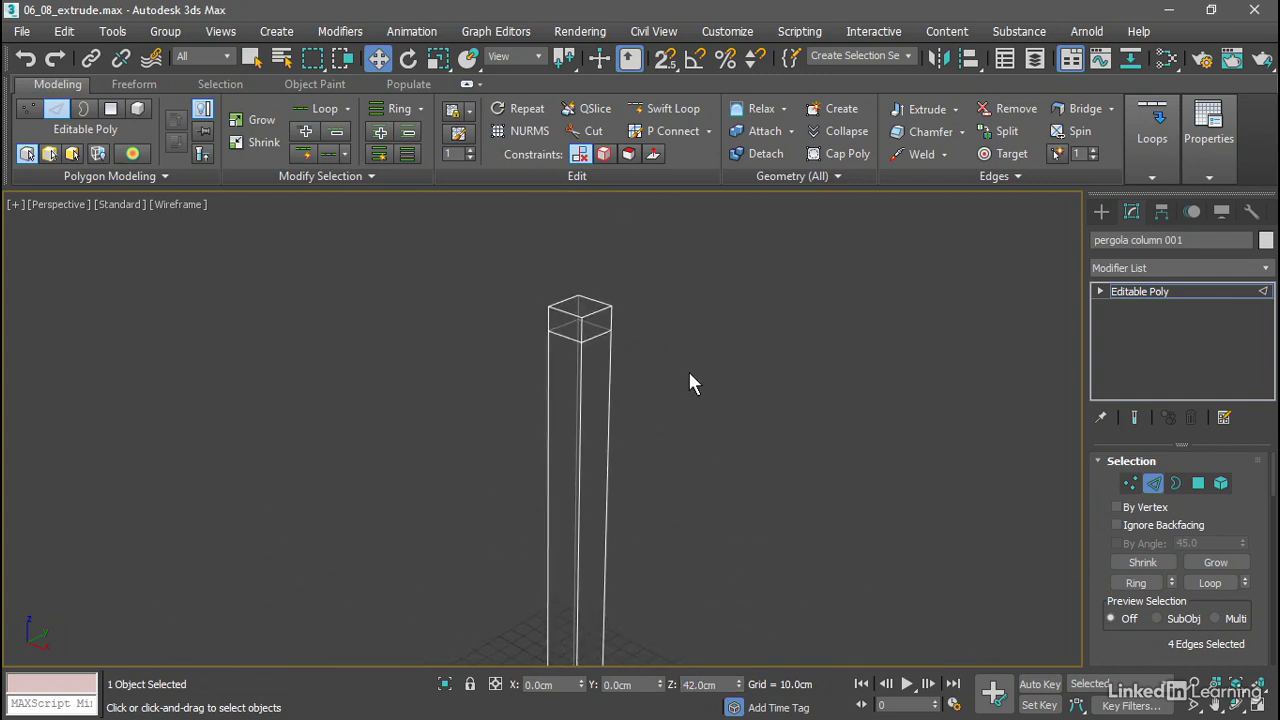
Step: In Polygon mode, select the loop of four side faces around the column's top band
key("4")
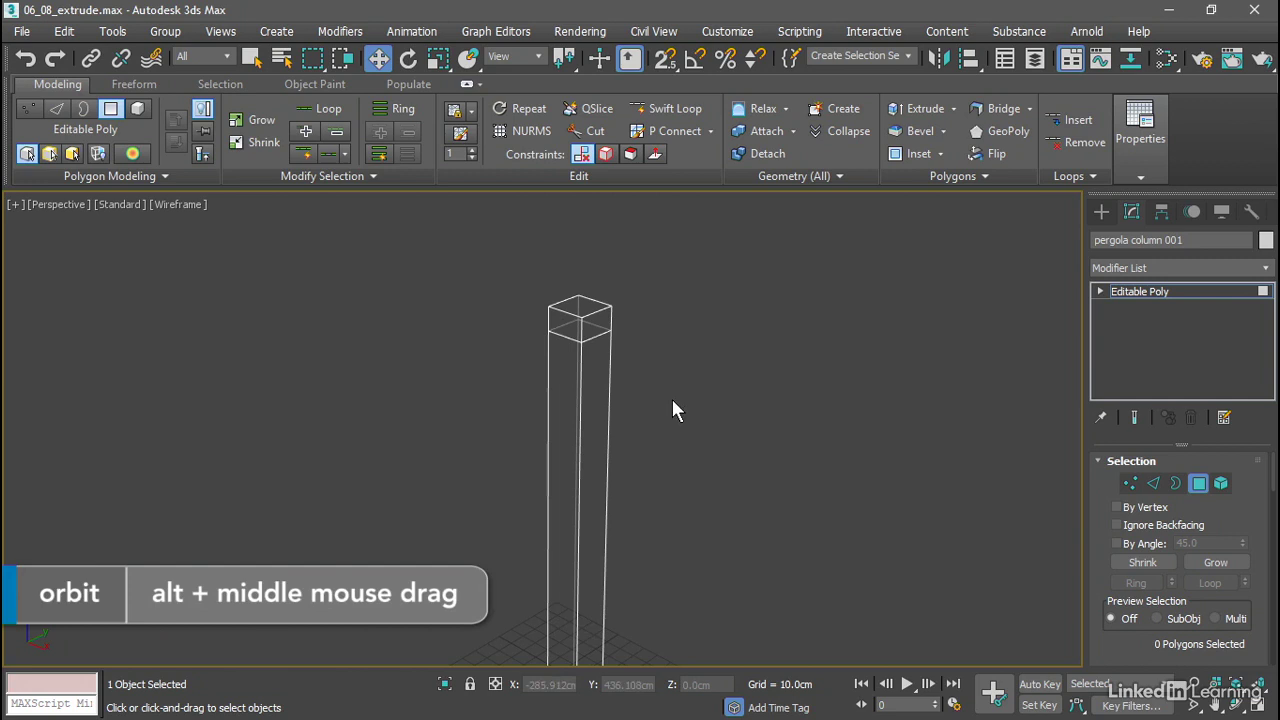
middle_click_drag(672, 400, 679, 358, "alt")
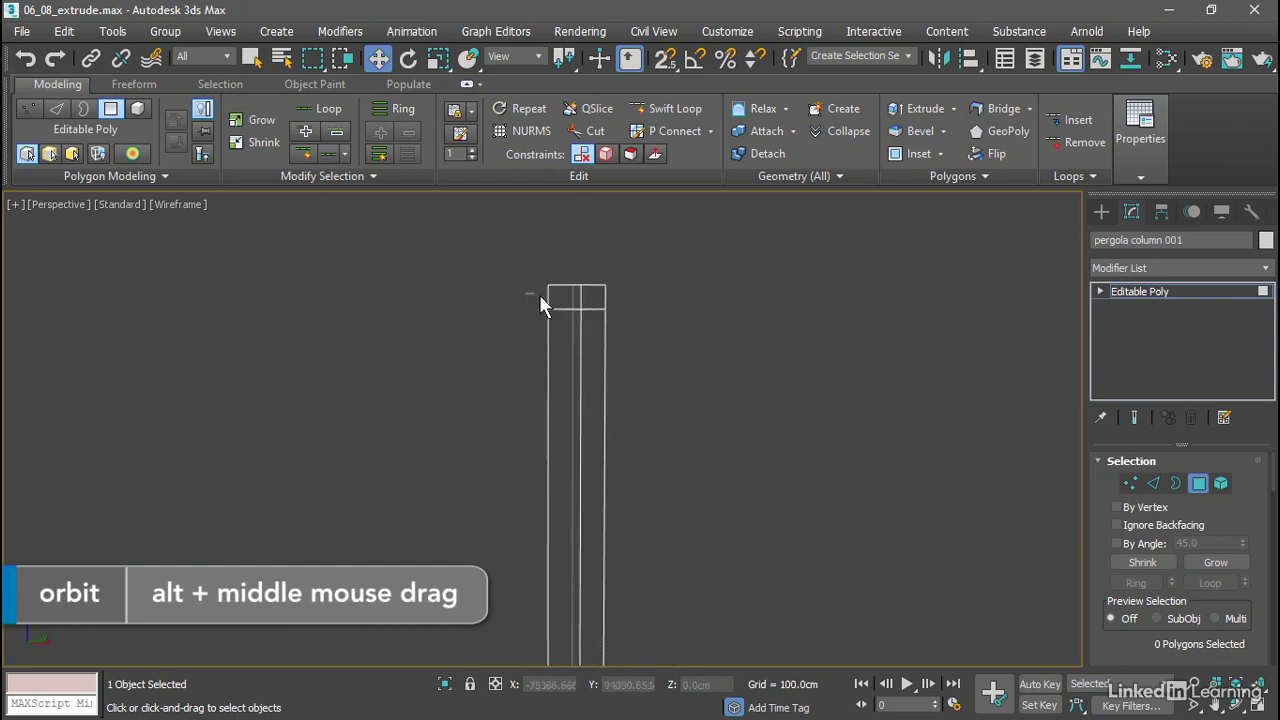
left_click_drag(526, 292, 657, 301)
middle_click_drag(709, 353, 722, 427, "alt")
scroll(665, 435, "up", 5)
left_click(722, 427)
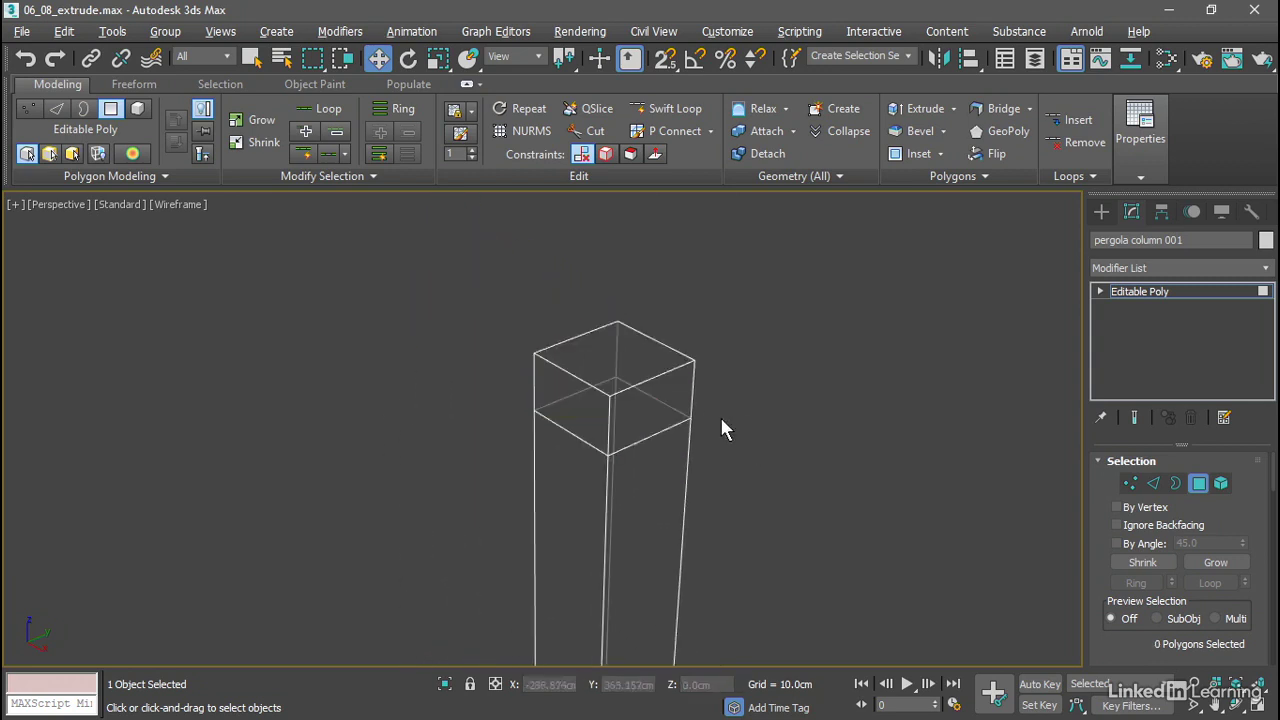
left_click(650, 408)
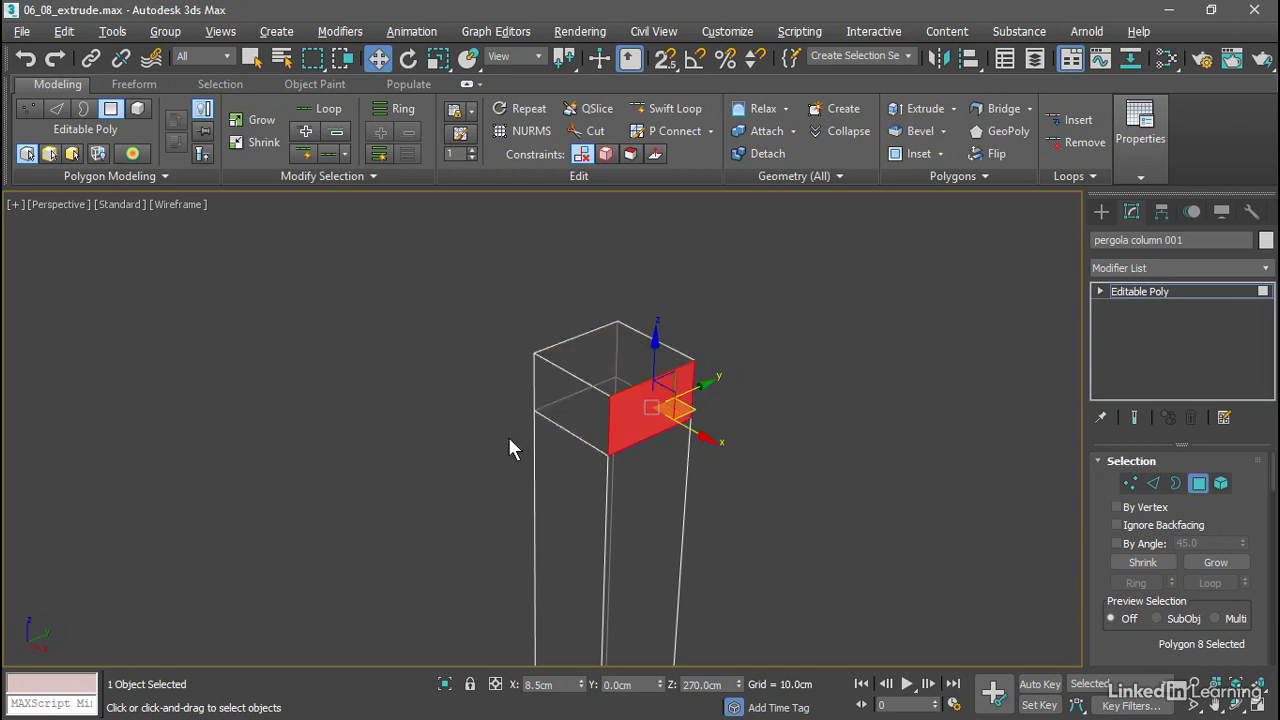
left_click(573, 407, "shift")
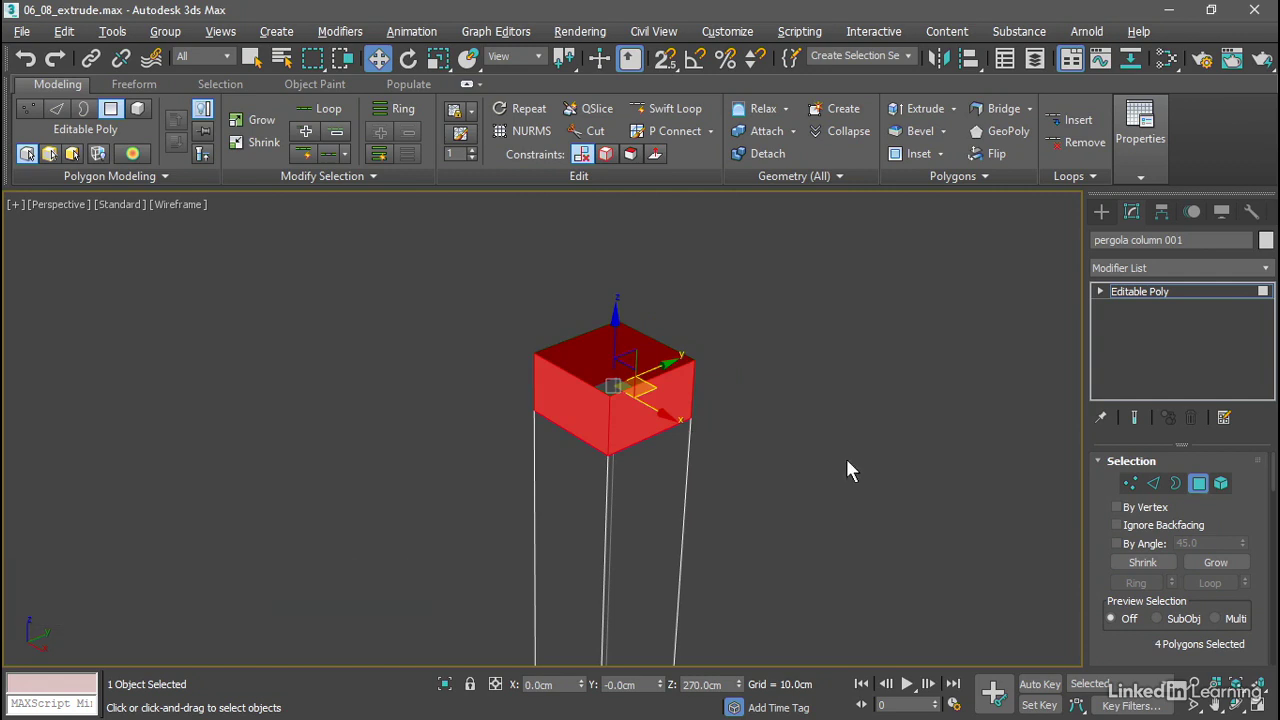
Step: Return to shaded view and drag-extrude the four top-band faces out as one block
key("F3")
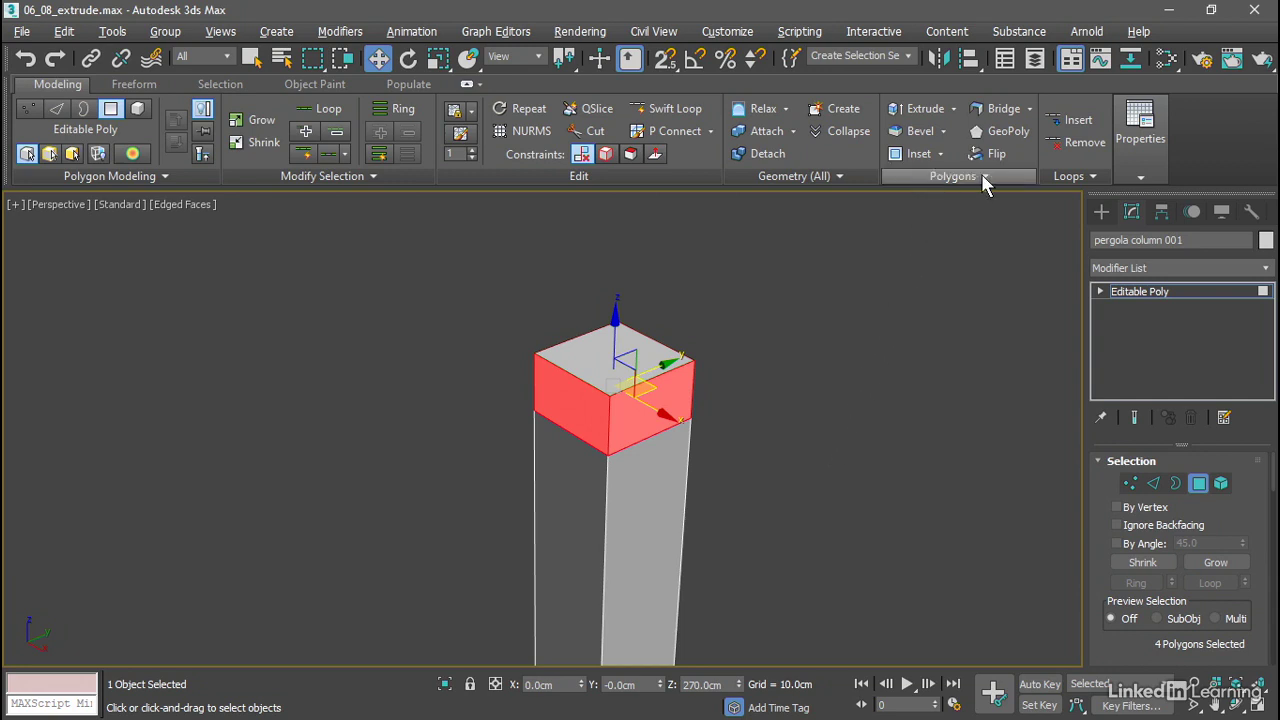
left_click(921, 109)
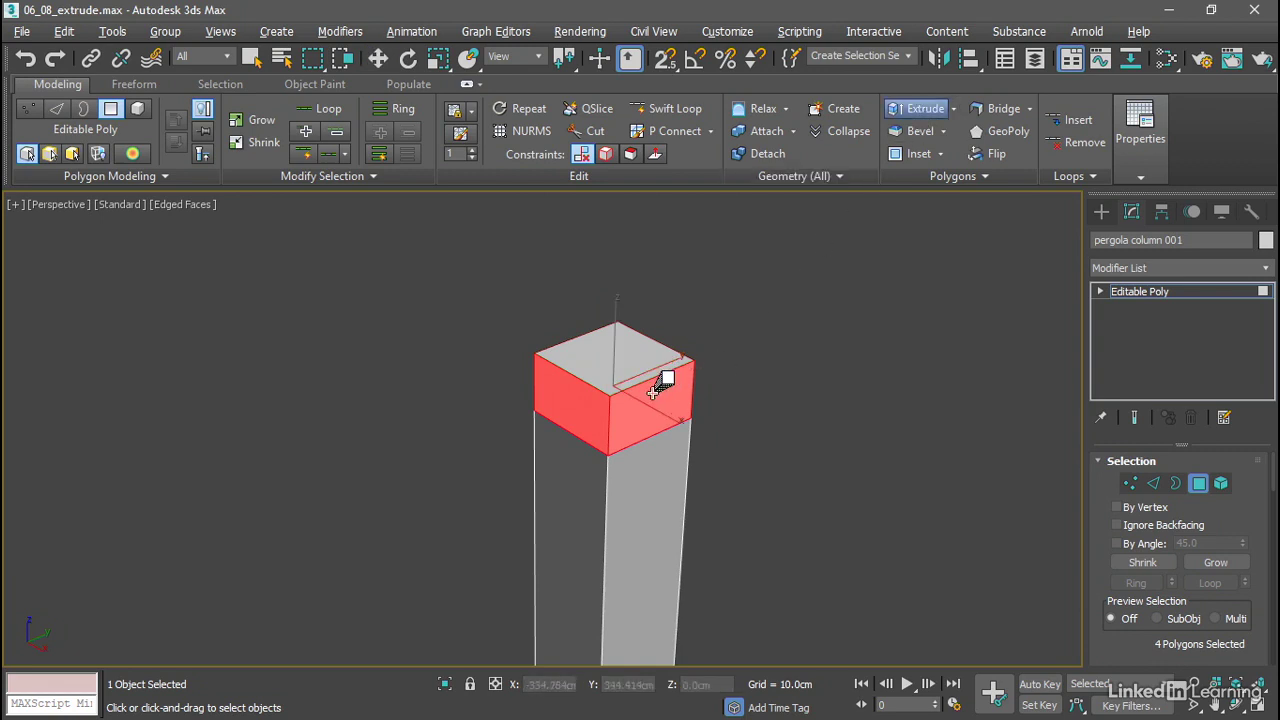
left_click_drag(663, 372, 680, 323)
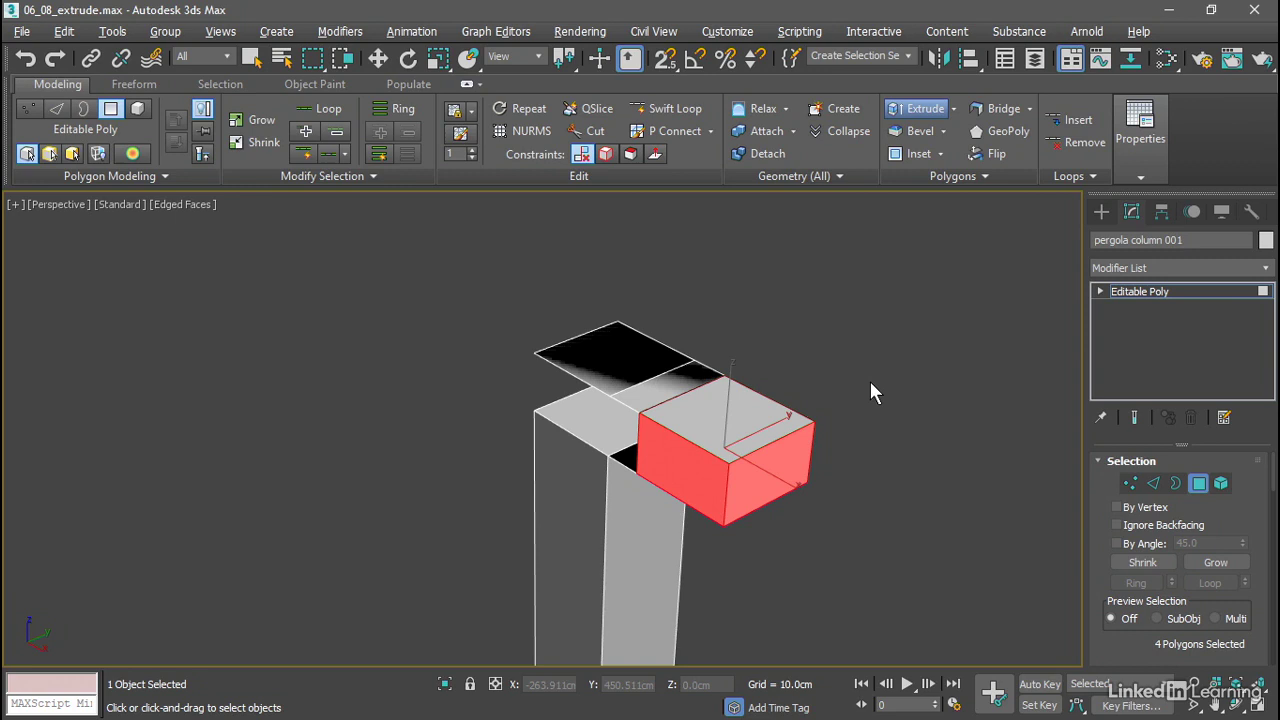
Step: Undo the sideways extrusion and reopen Extrude in its caddy, previewing a 23.095 cm extrusion
left_click(25, 58)
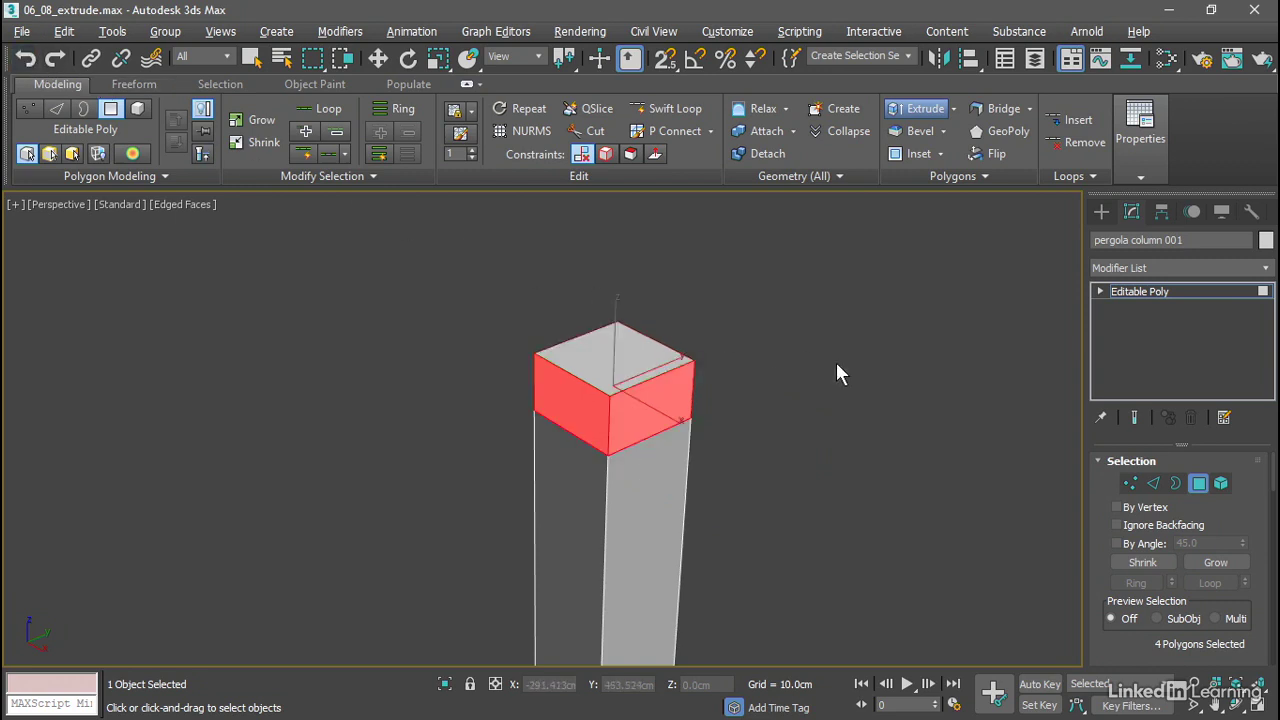
left_click(924, 112, "shift")
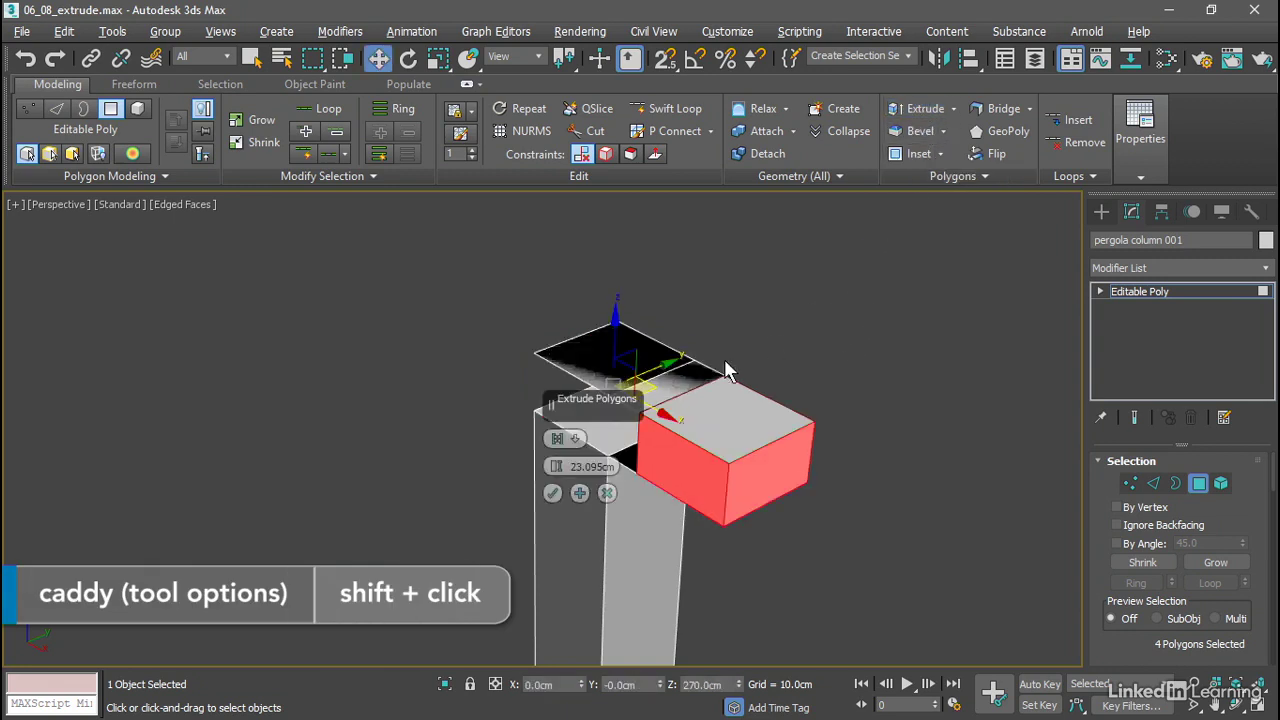
left_click_drag(552, 403, 854, 268)
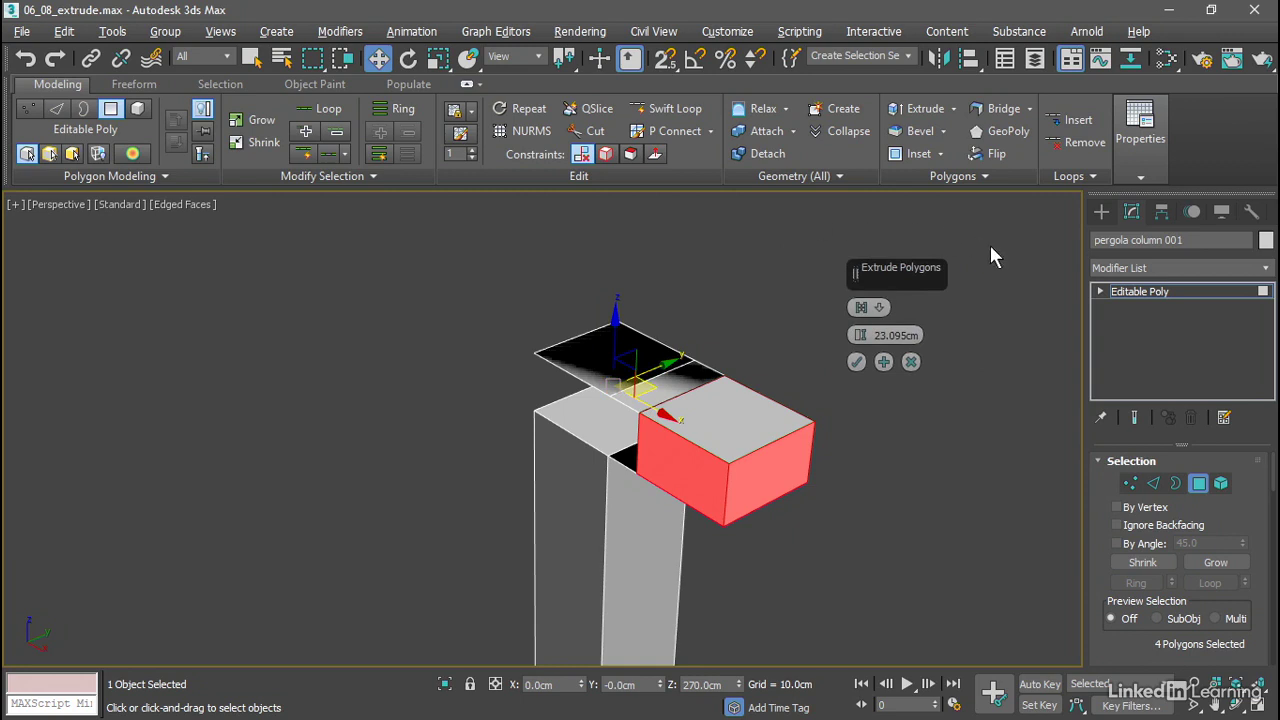
Step: Switch the extrusion type to Local Normal and reduce the height to about 7.332 cm
left_click(880, 310)
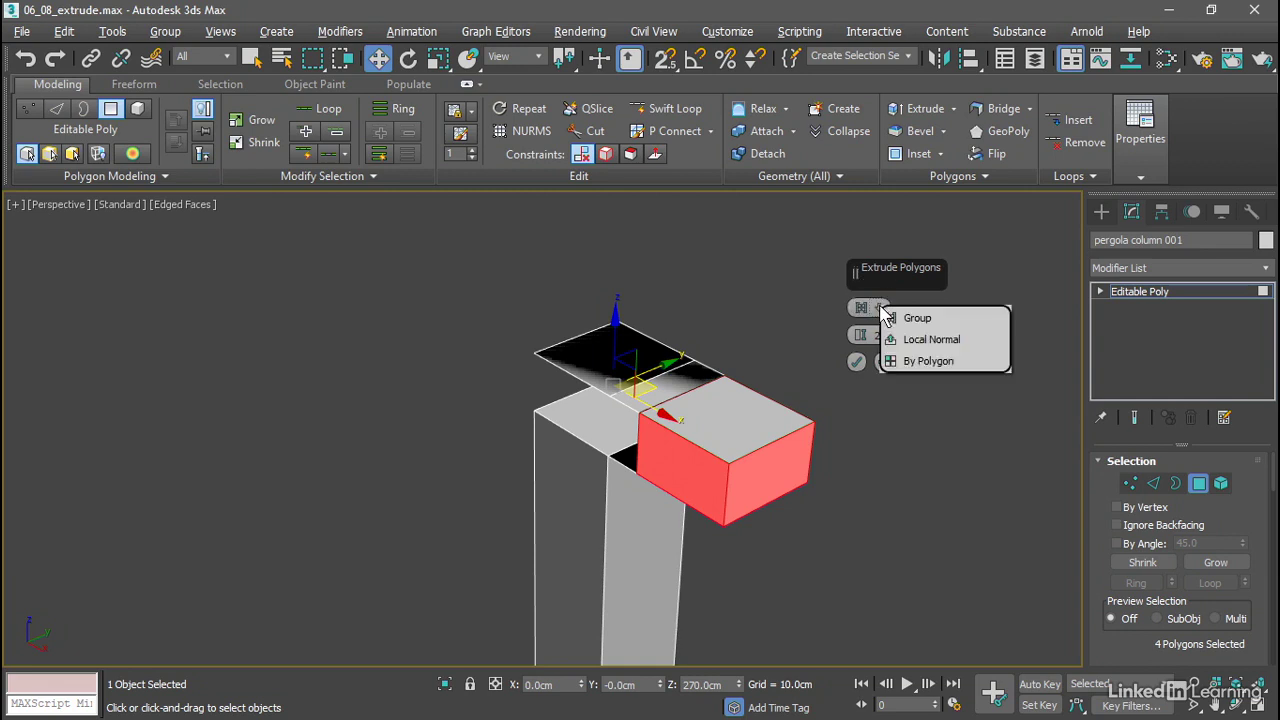
left_click(977, 345)
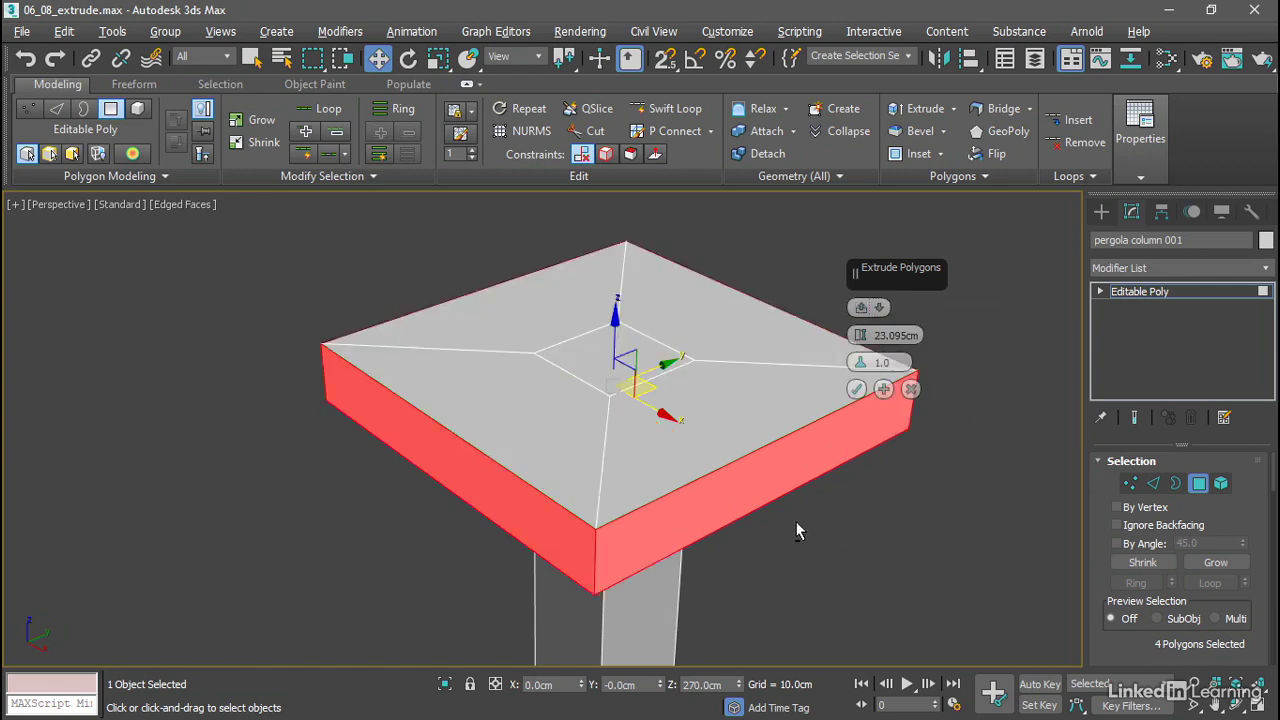
middle_click_drag(796, 521, 583, 420, "alt")
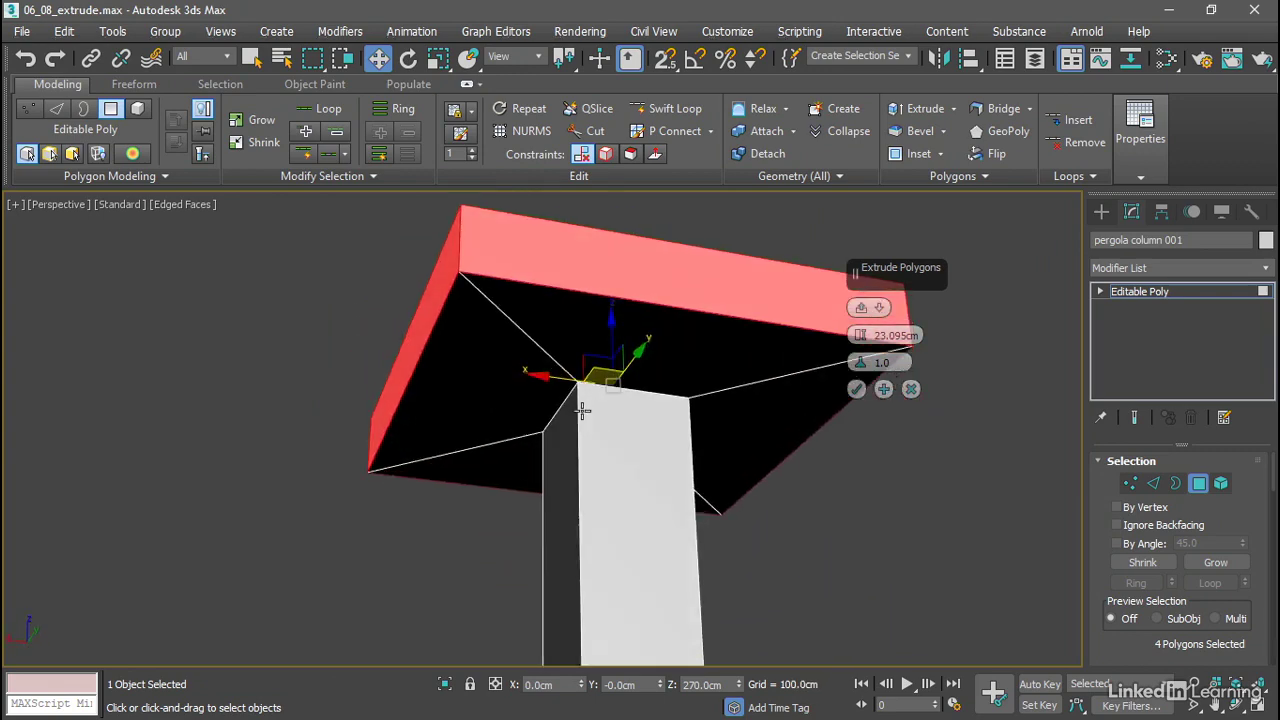
middle_click_drag(696, 418, 594, 434)
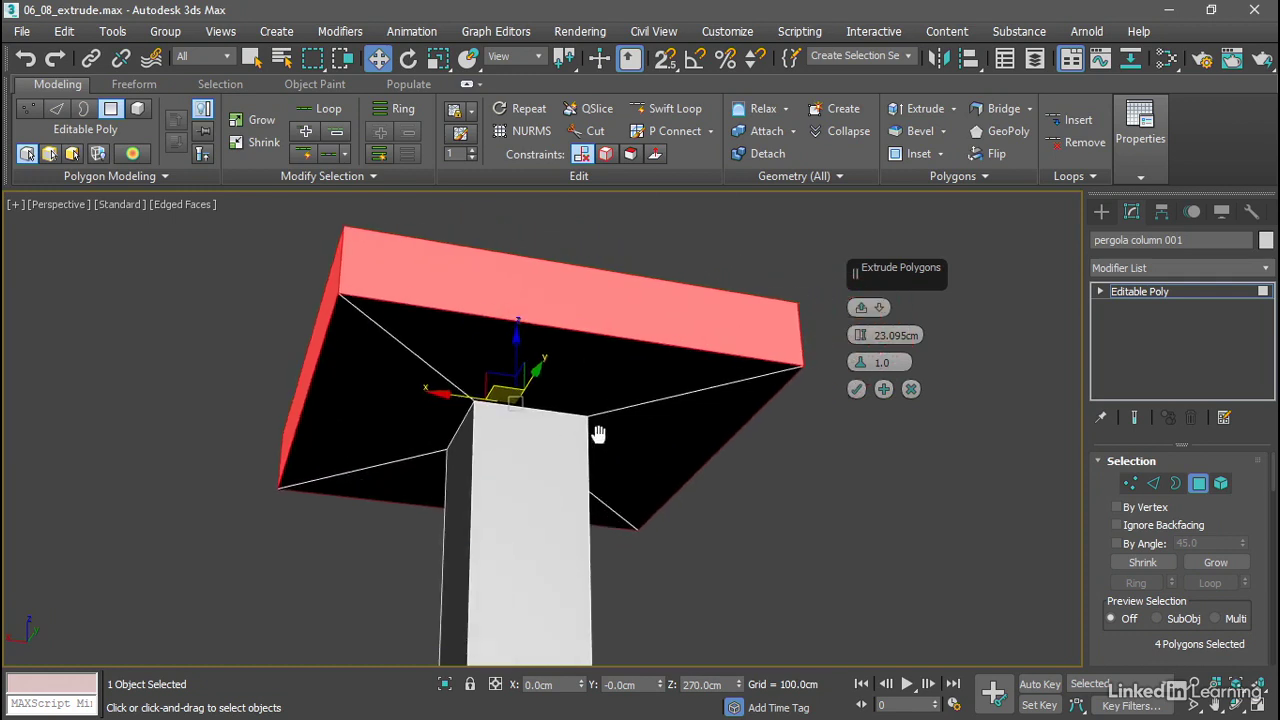
left_click_drag(860, 338, 863, 378)
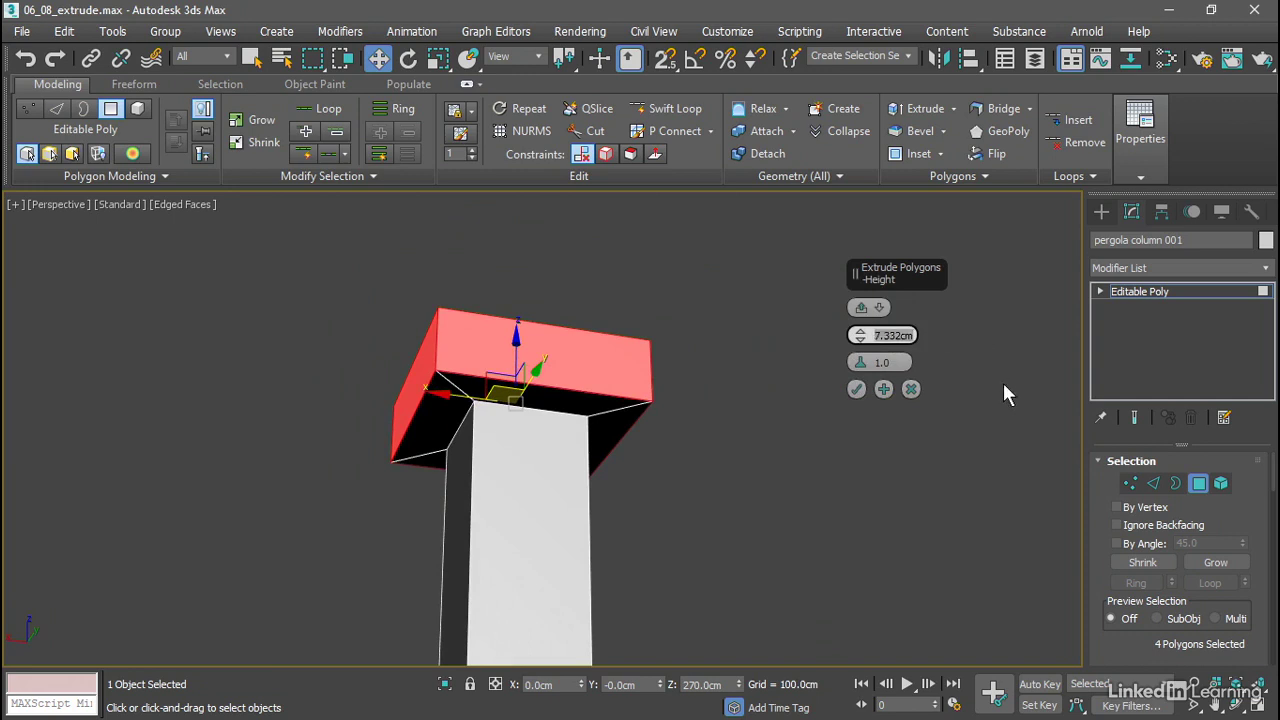
Step: Enter a 3.0 cm extrusion height and confirm the capital extrusion
type("3")
key("Return")
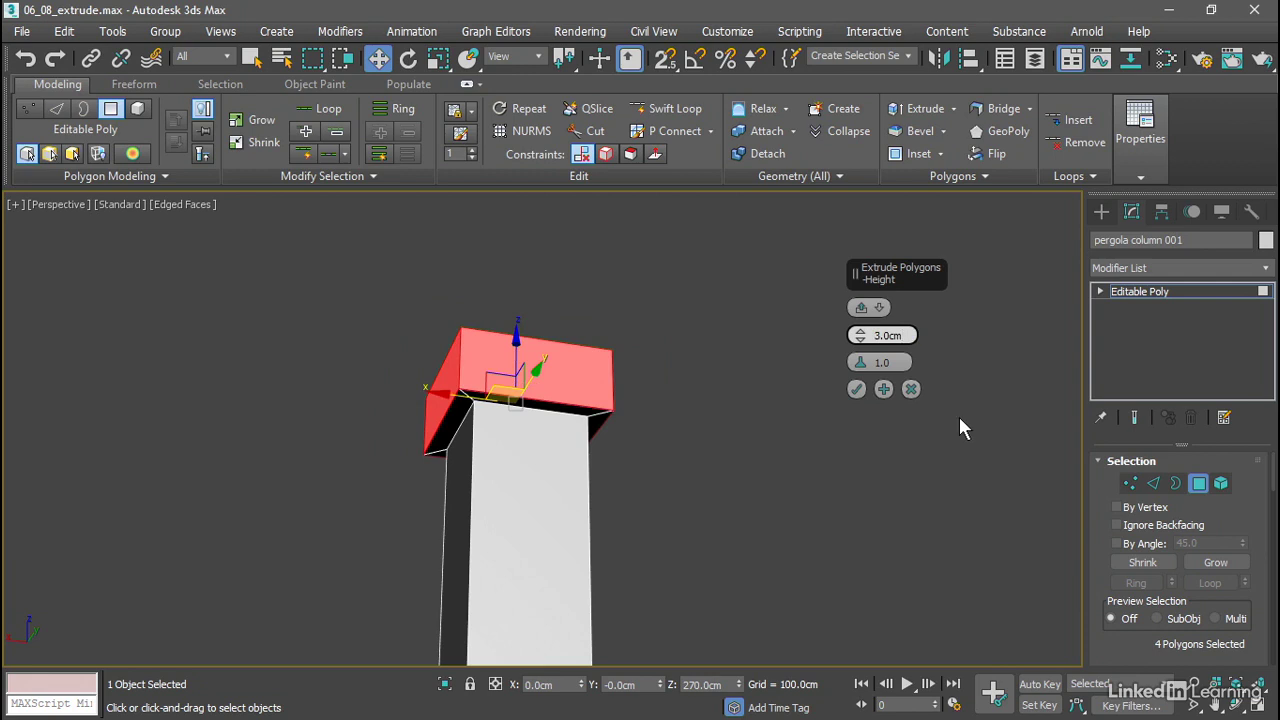
left_click(856, 389)
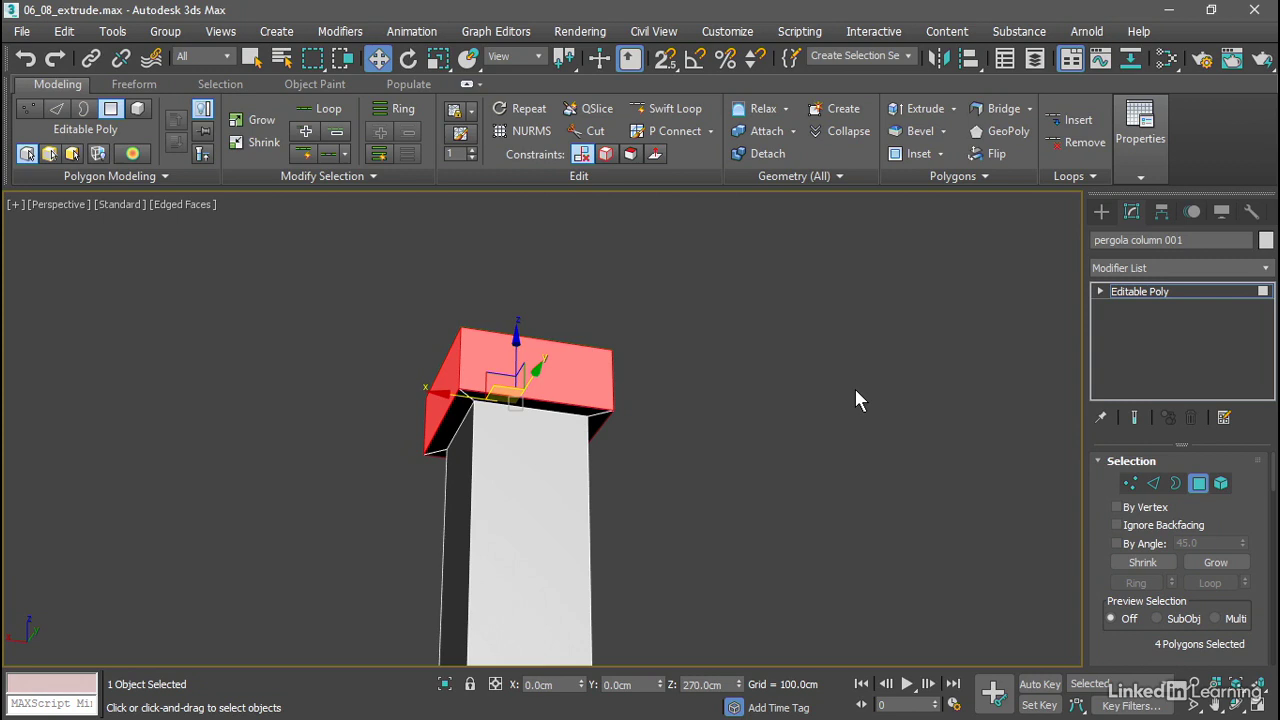
Step: Undo, then reapply the 3.0 cm extrusion with Apply and Continue to stack another
left_click(35, 62)
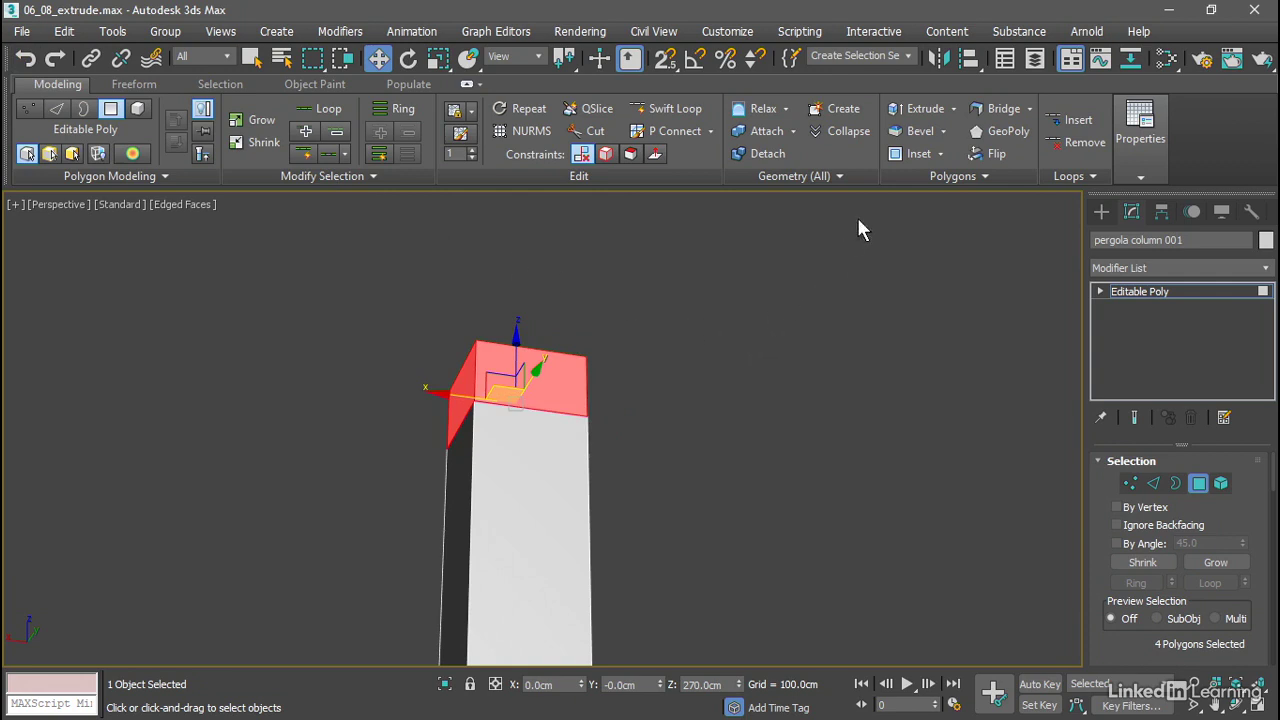
left_click(920, 112, "shift")
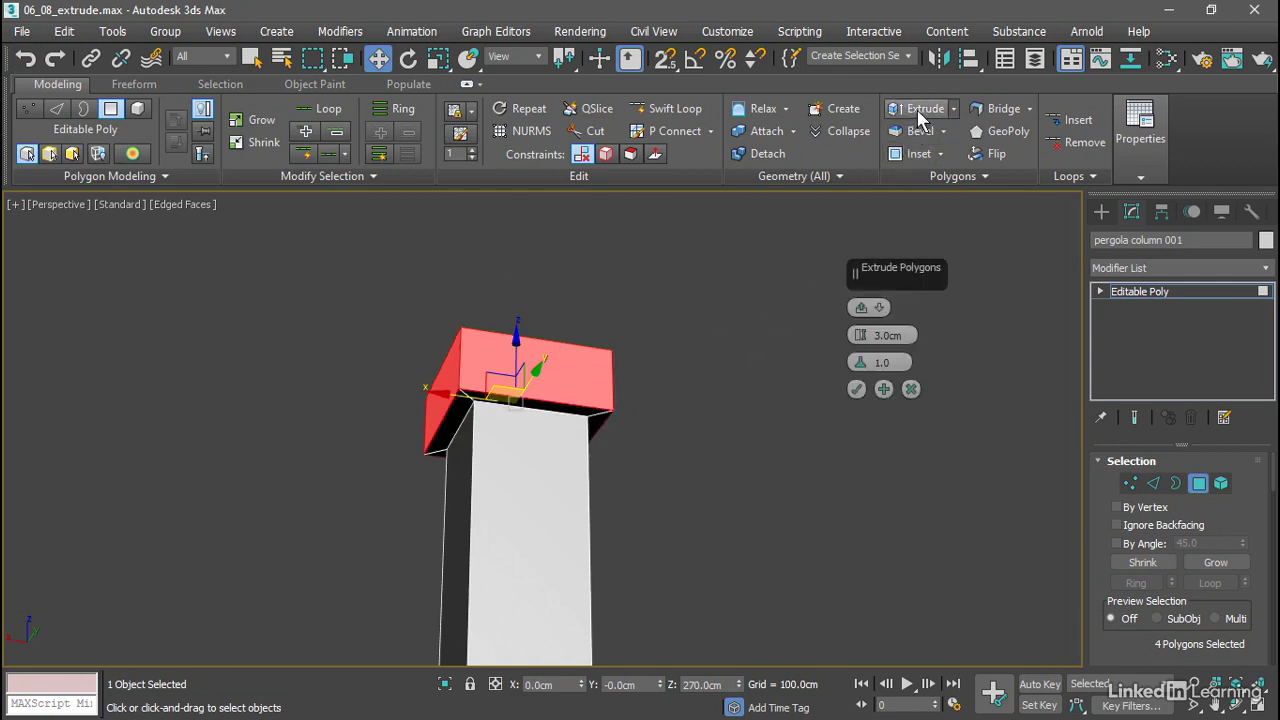
left_click(883, 389)
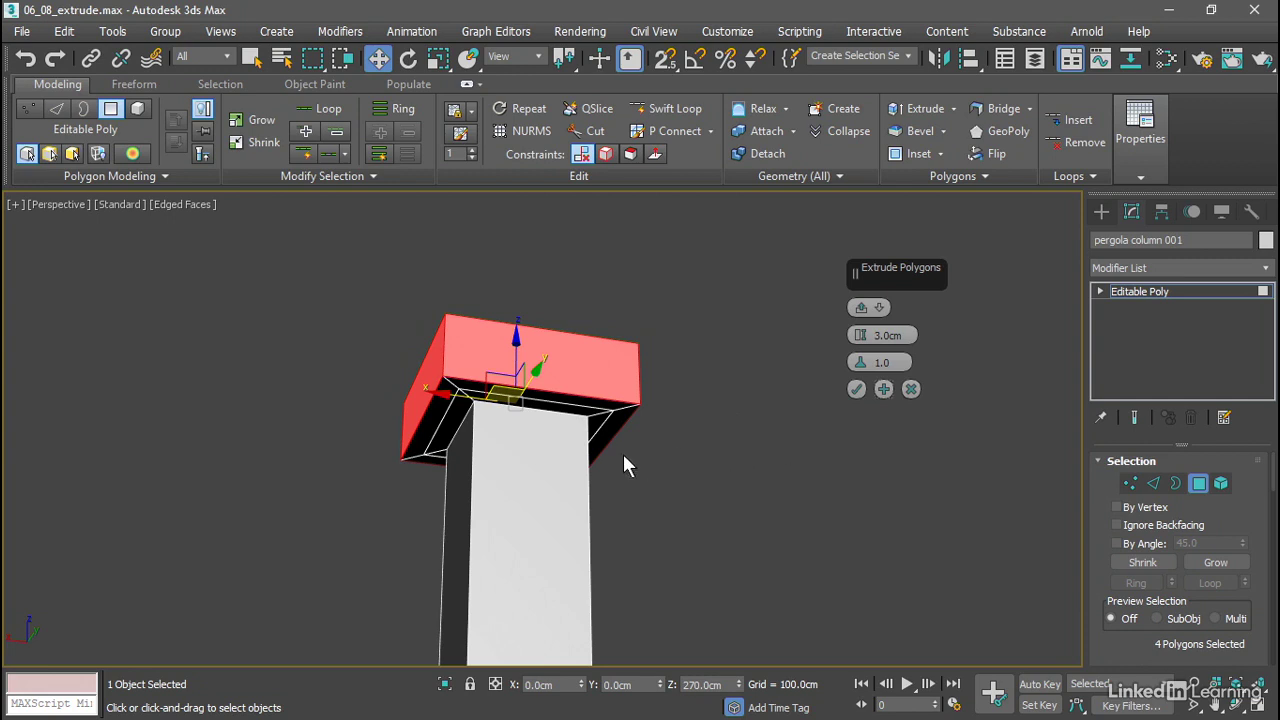
Step: Select the front face of the column's lower base block
left_click(543, 460)
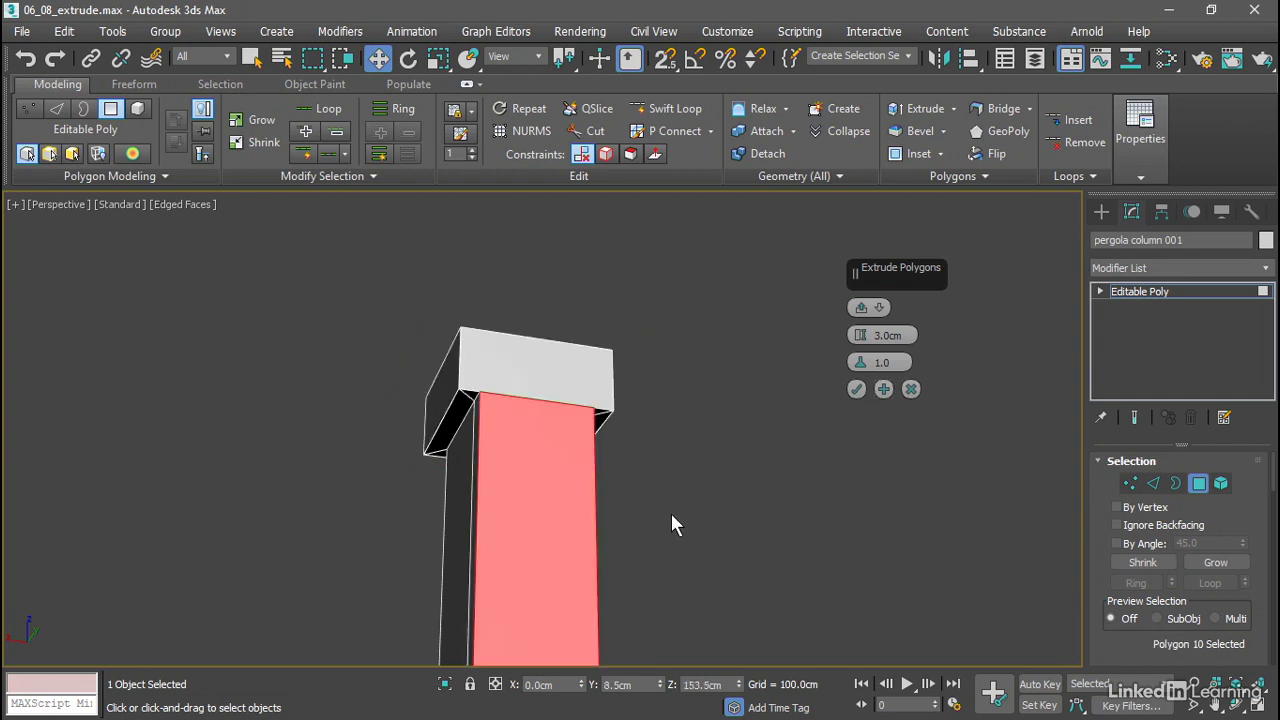
middle_click_drag(656, 507, 732, 476, "alt")
scroll(716, 539, "up", 3)
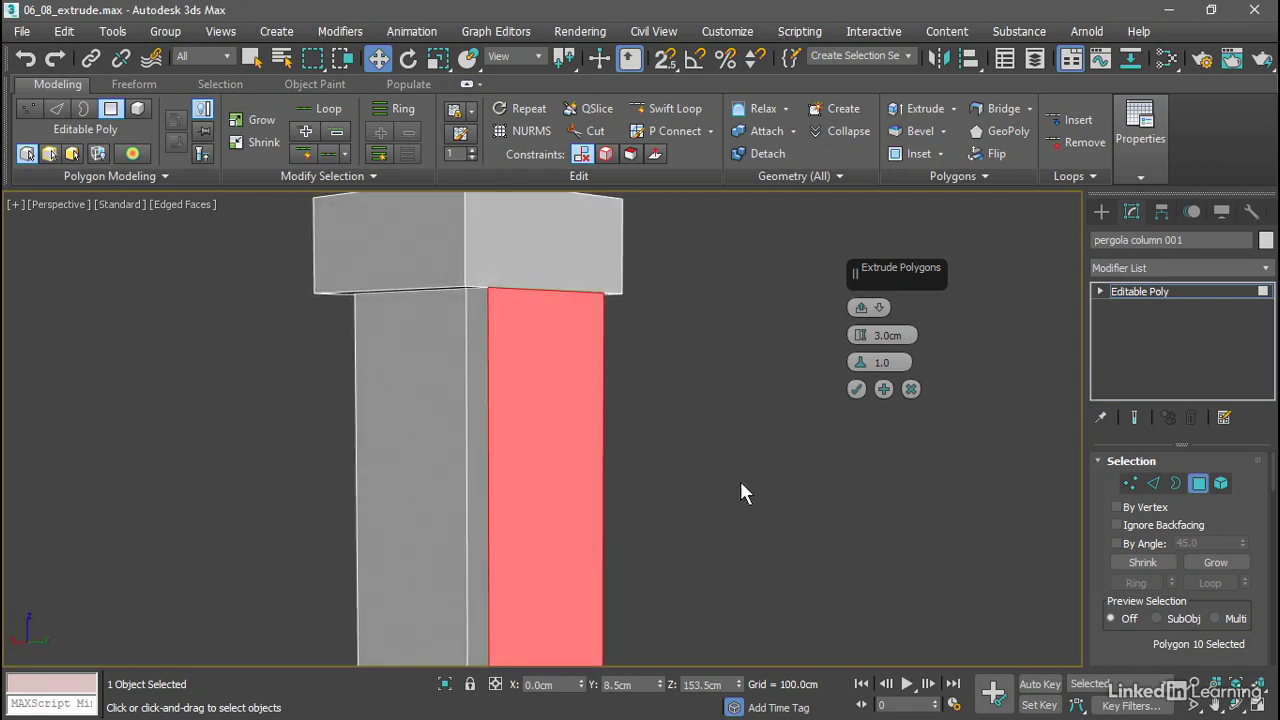
scroll(727, 369, "down", 3)
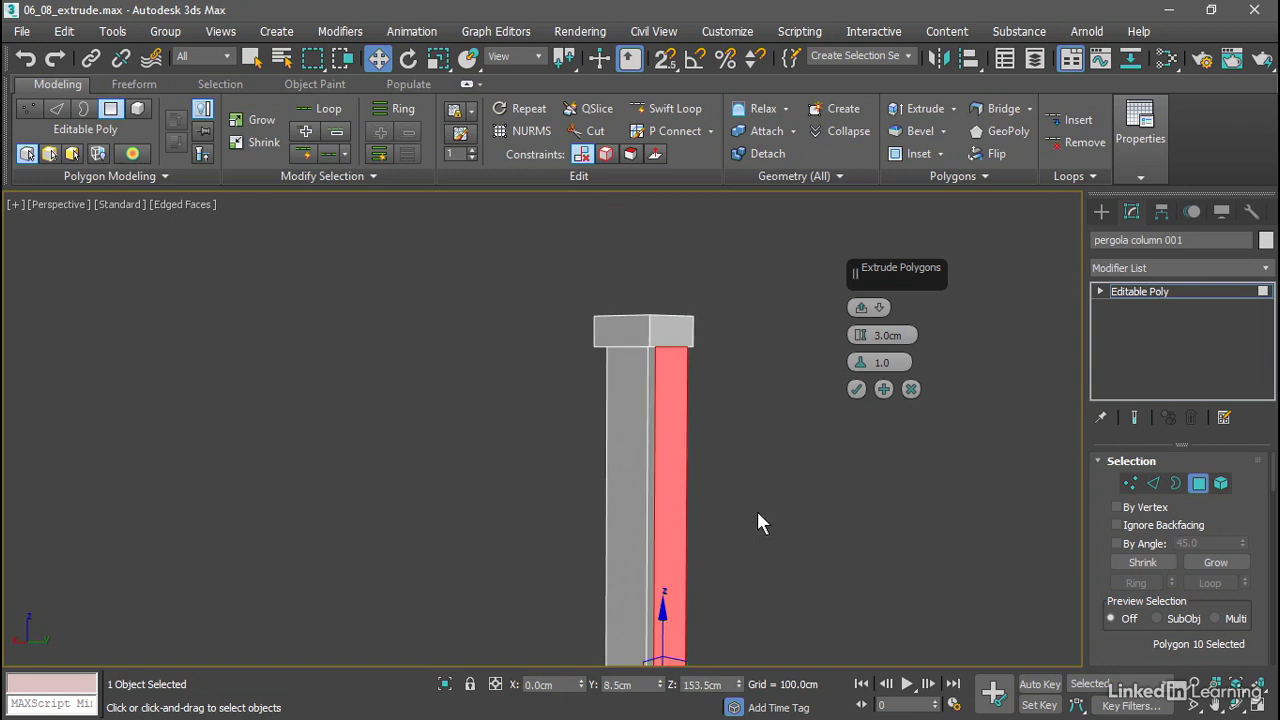
middle_click_drag(757, 523, 716, 366, "alt")
scroll(718, 420, "down", 3)
middle_click_drag(720, 461, 660, 491, "alt")
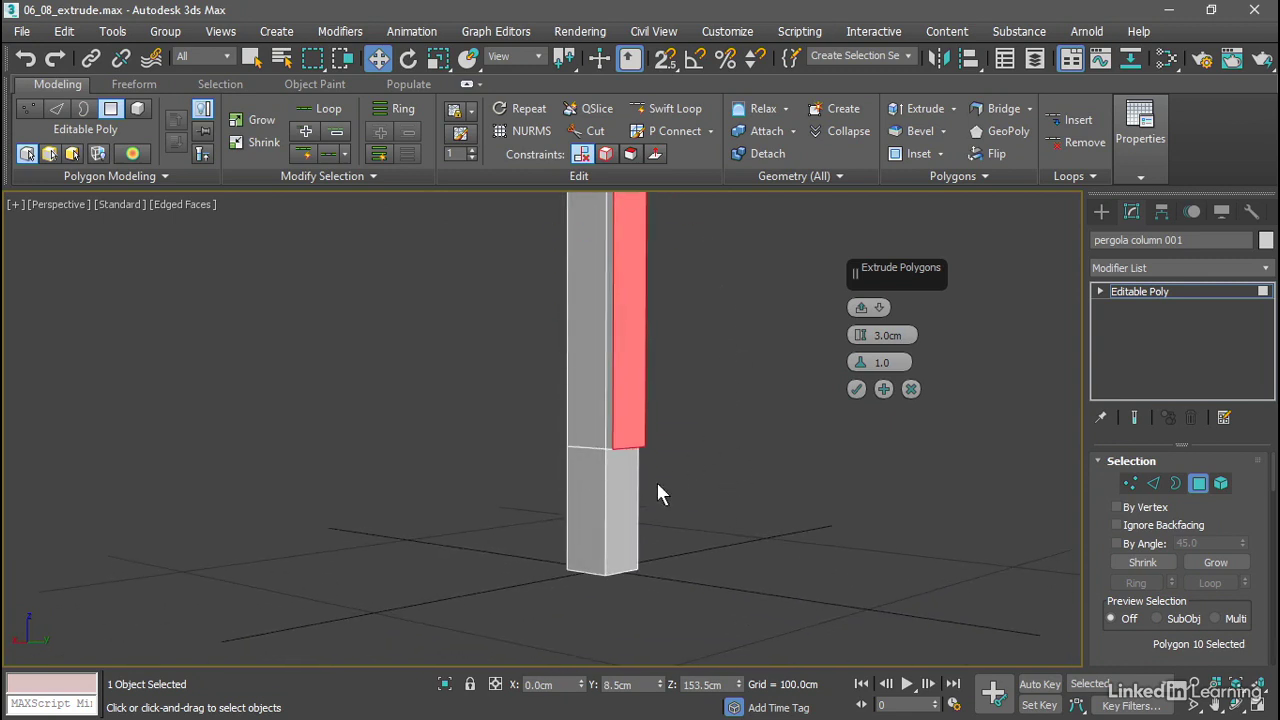
left_click(657, 501)
scroll(717, 522, "up", 3)
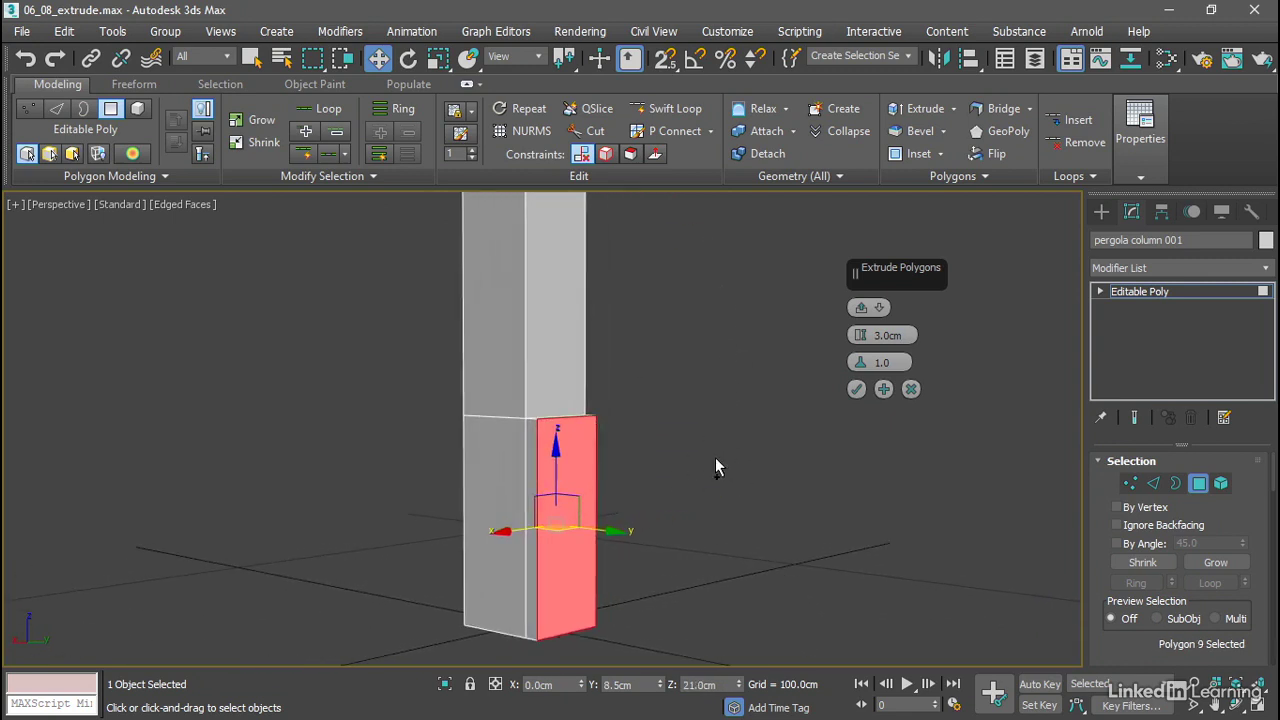
Step: Add the base block's three other side faces to preview a 3.0 cm extrusion
left_click(494, 474, "ctrl")
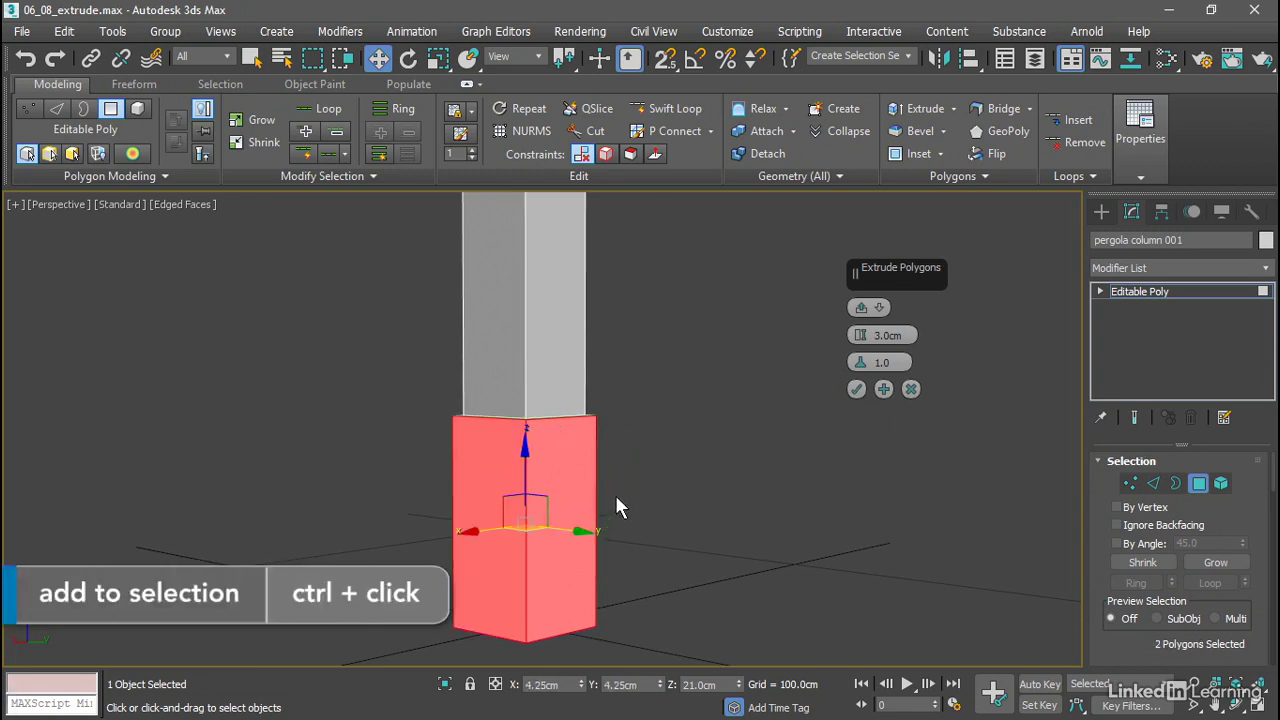
middle_click_drag(486, 443, 716, 463, "alt")
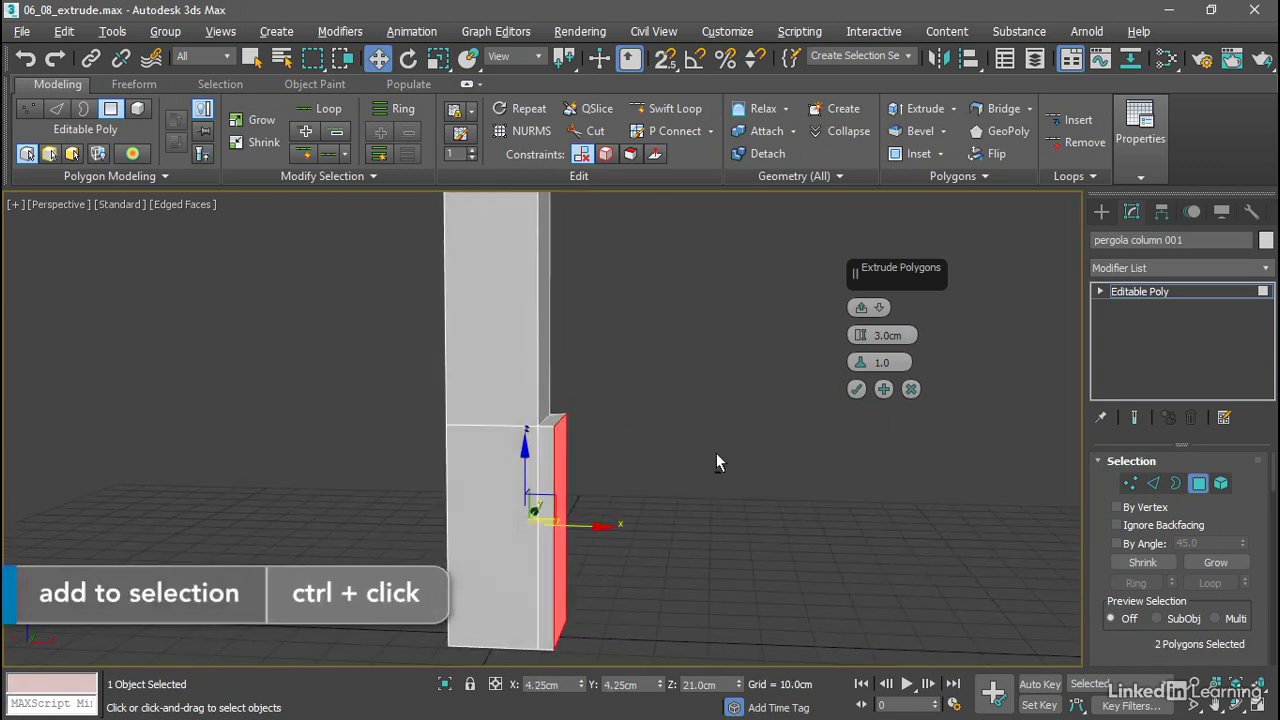
left_click(497, 486, "ctrl")
middle_click_drag(703, 497, 505, 490, "alt")
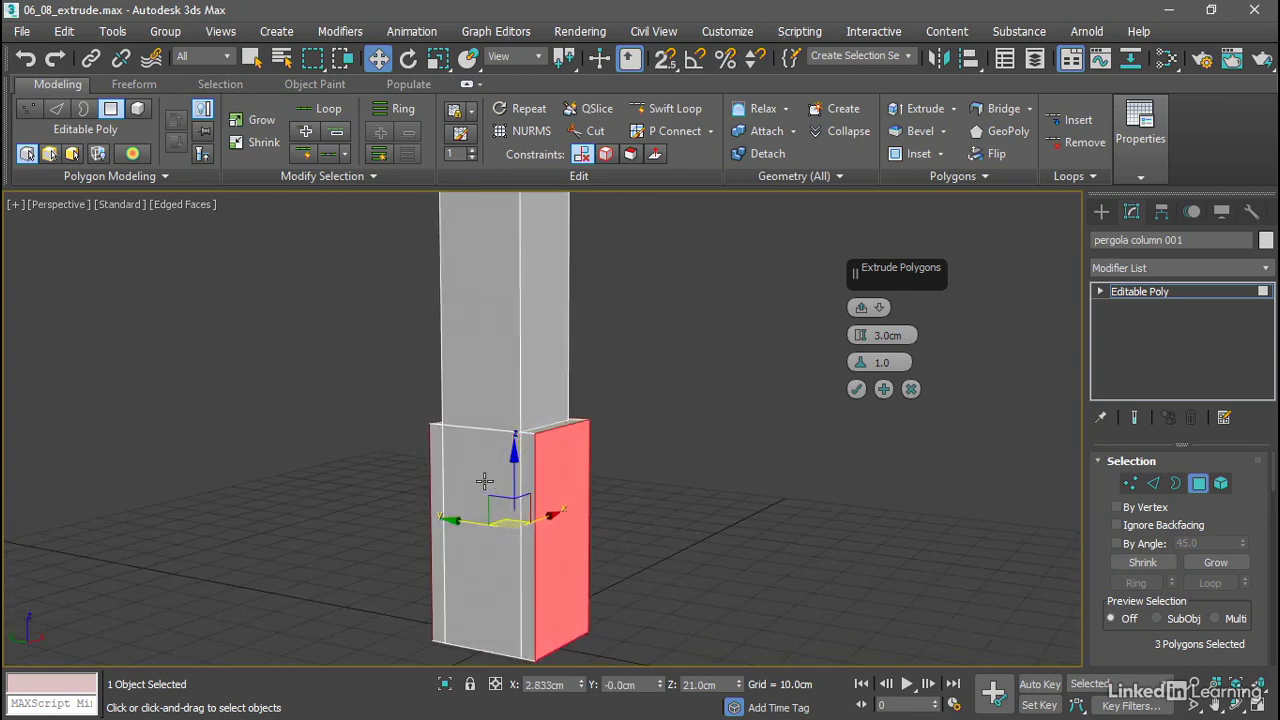
left_click(485, 482, "ctrl")
middle_click_drag(726, 473, 677, 500, "alt")
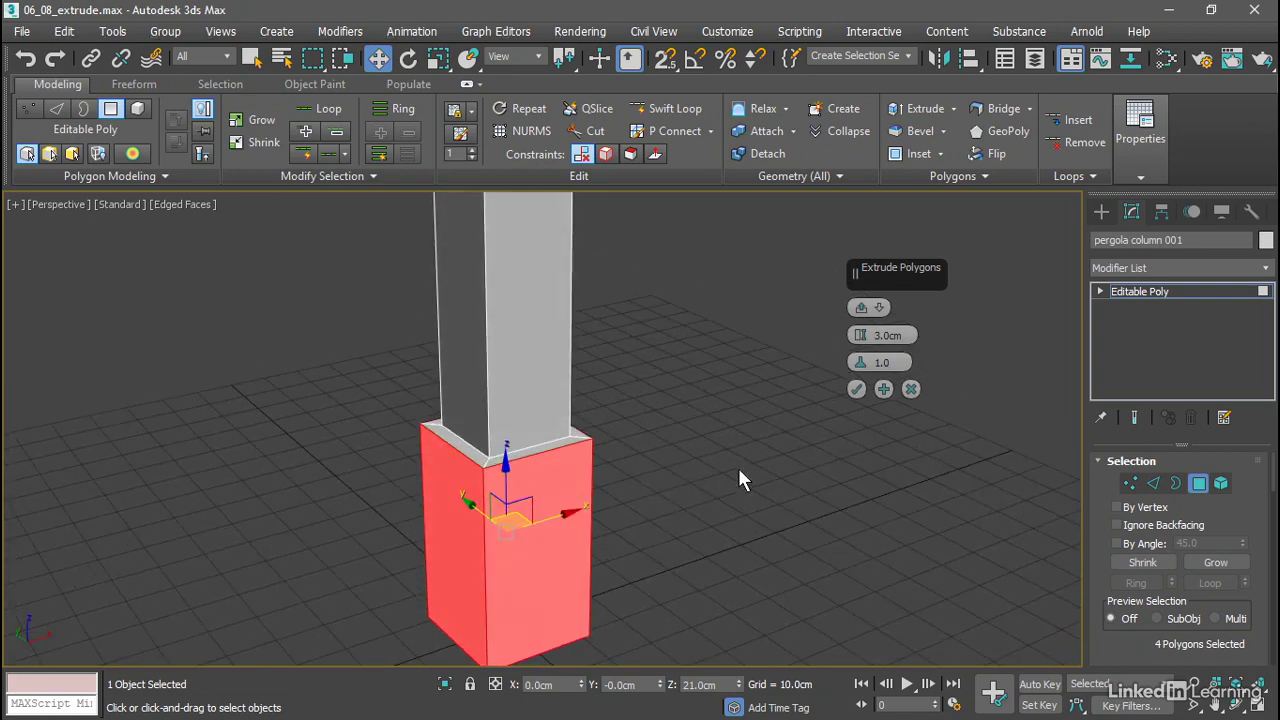
Step: Set the base extrusion height to 4.0 cm and commit it
left_click(884, 335)
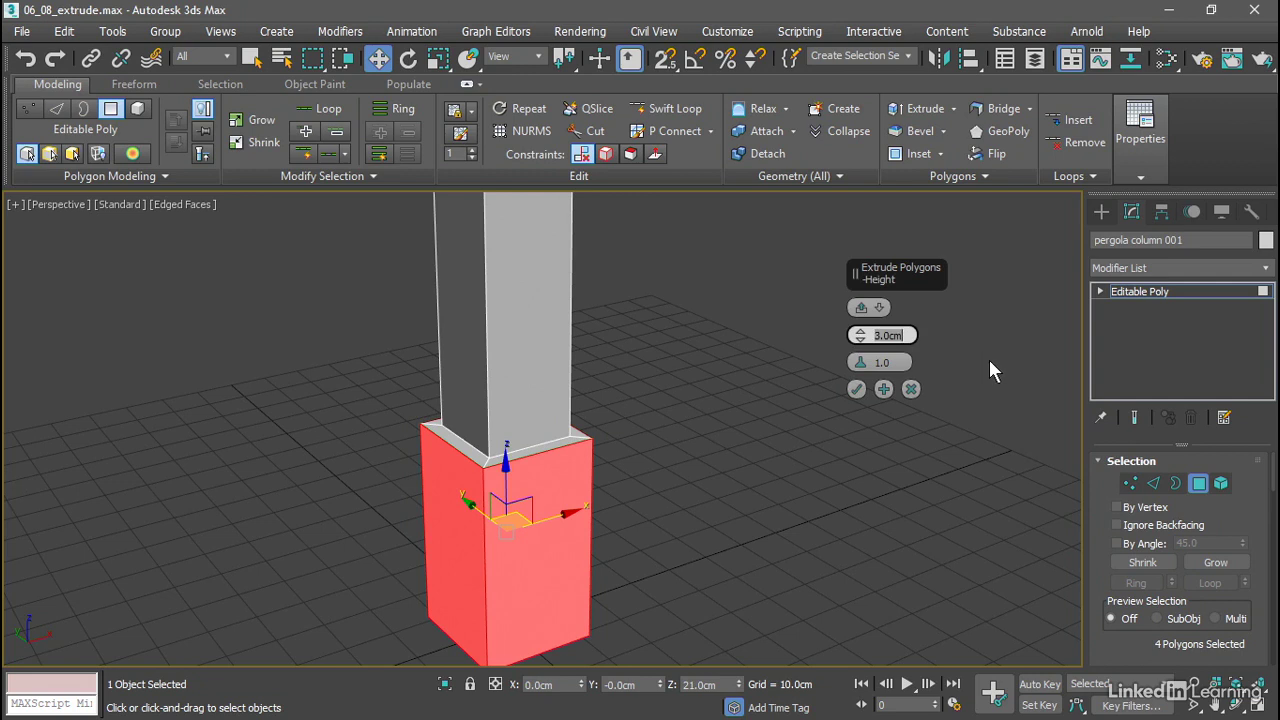
type("4")
key("Return")
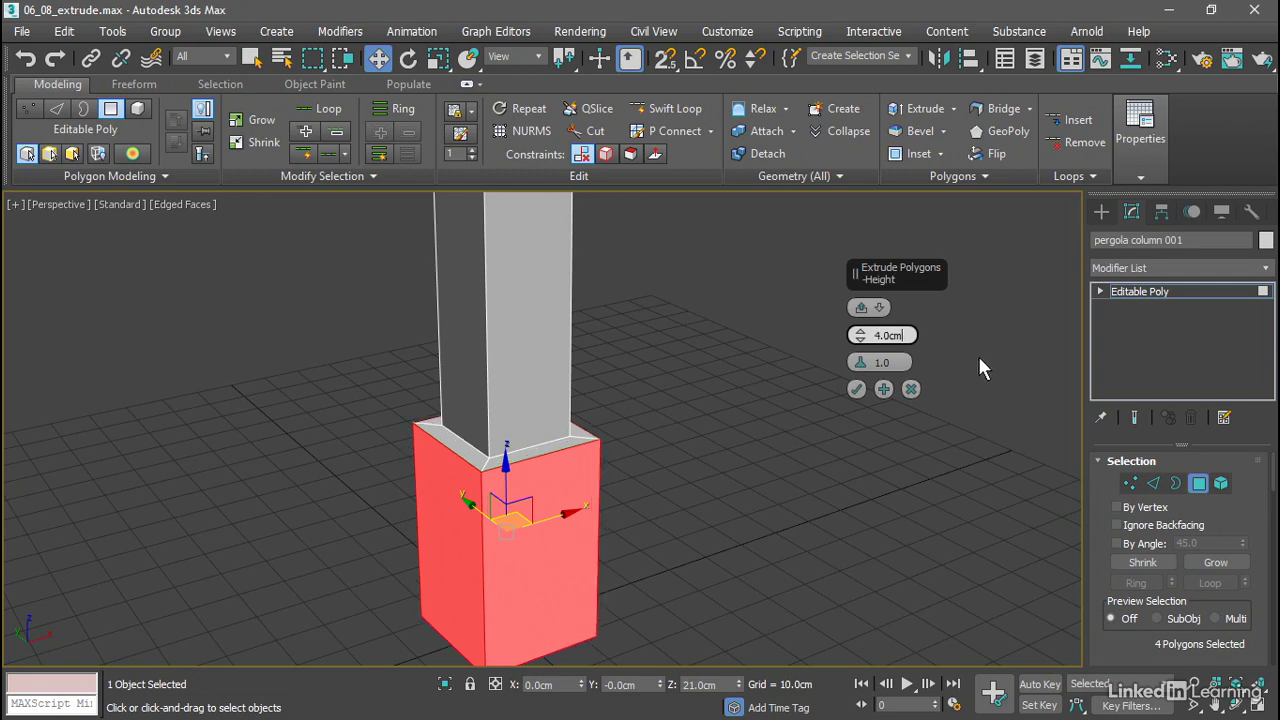
left_click(857, 389)
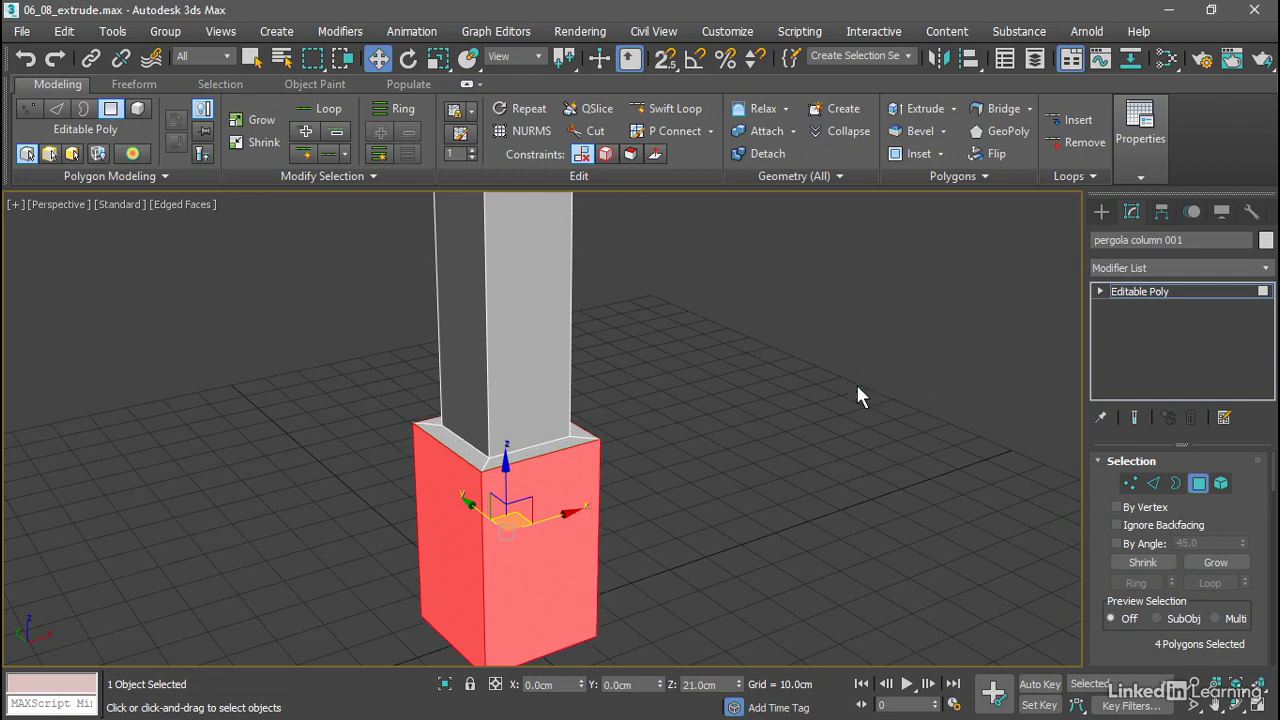